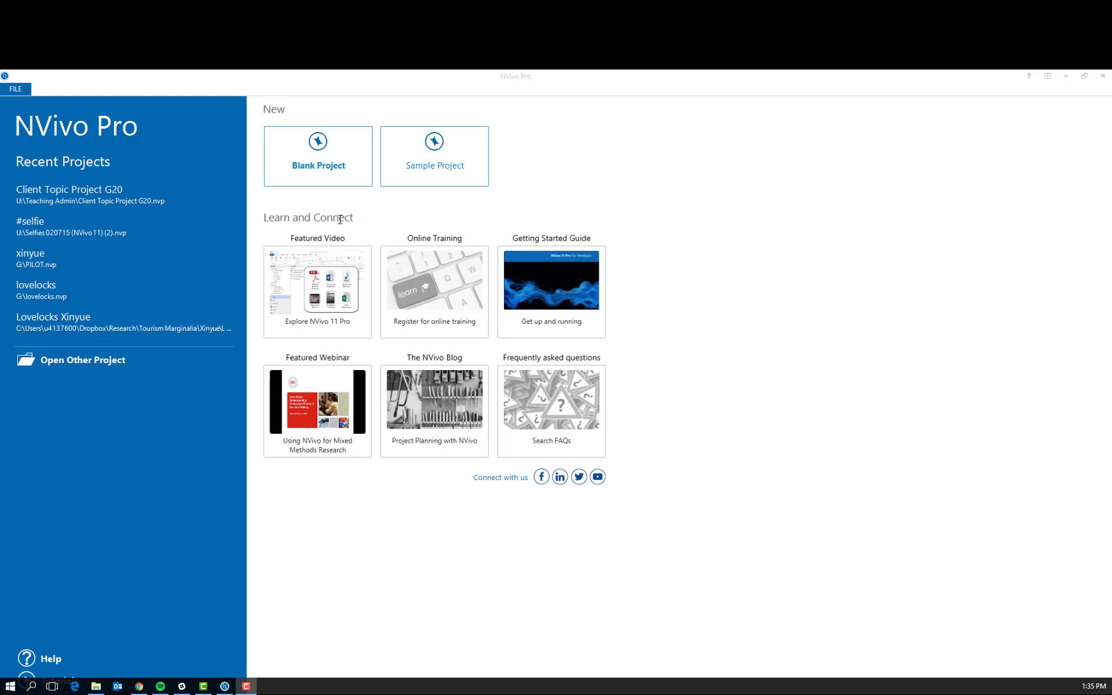
Step: Create a blank project titled "Client Project G20" and close its Quick Start Steps page
{"action": "left_click", "coordinate": [338, 170]}
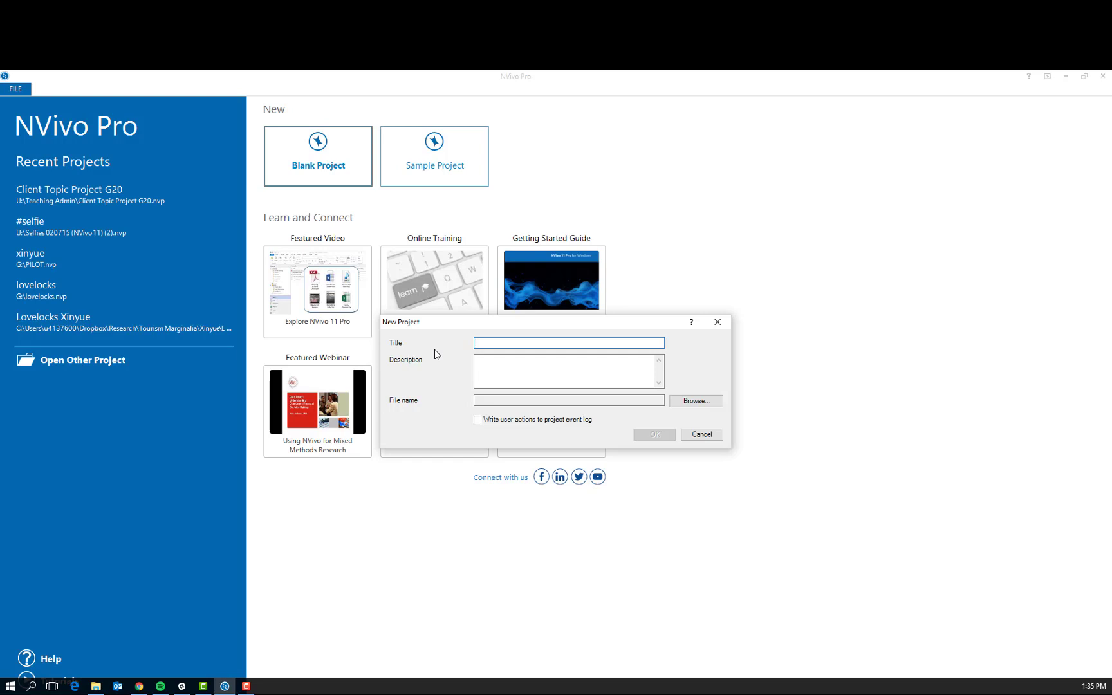
{"action": "type", "text": "CLint"}
{"action": "key", "text": "BackSpace"}
{"action": "key", "text": "BackSpace"}
{"action": "key", "text": "BackSpace"}
{"action": "key", "text": "BackSpace"}
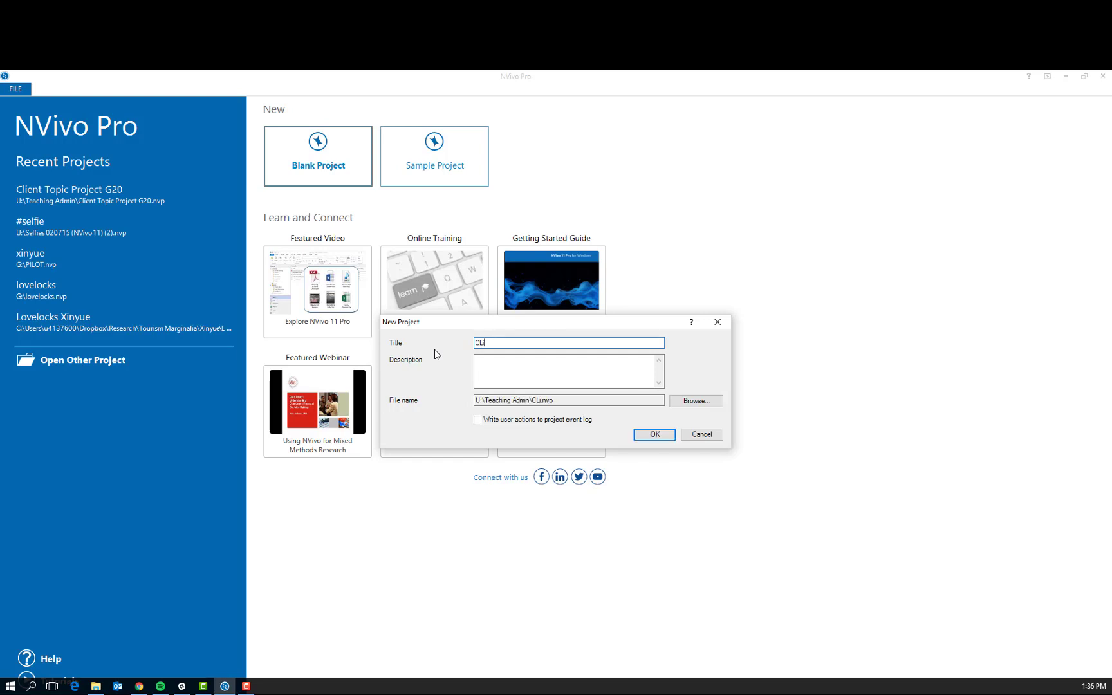
{"action": "type", "text": "lient Project G20"}
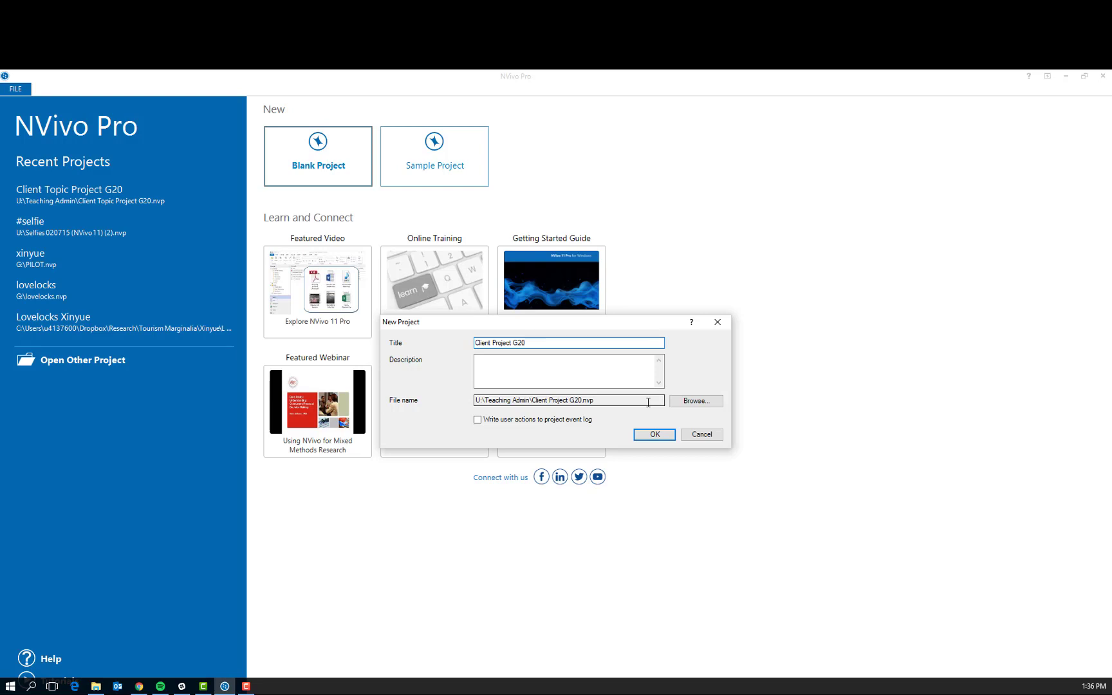
{"action": "left_click", "coordinate": [653, 435]}
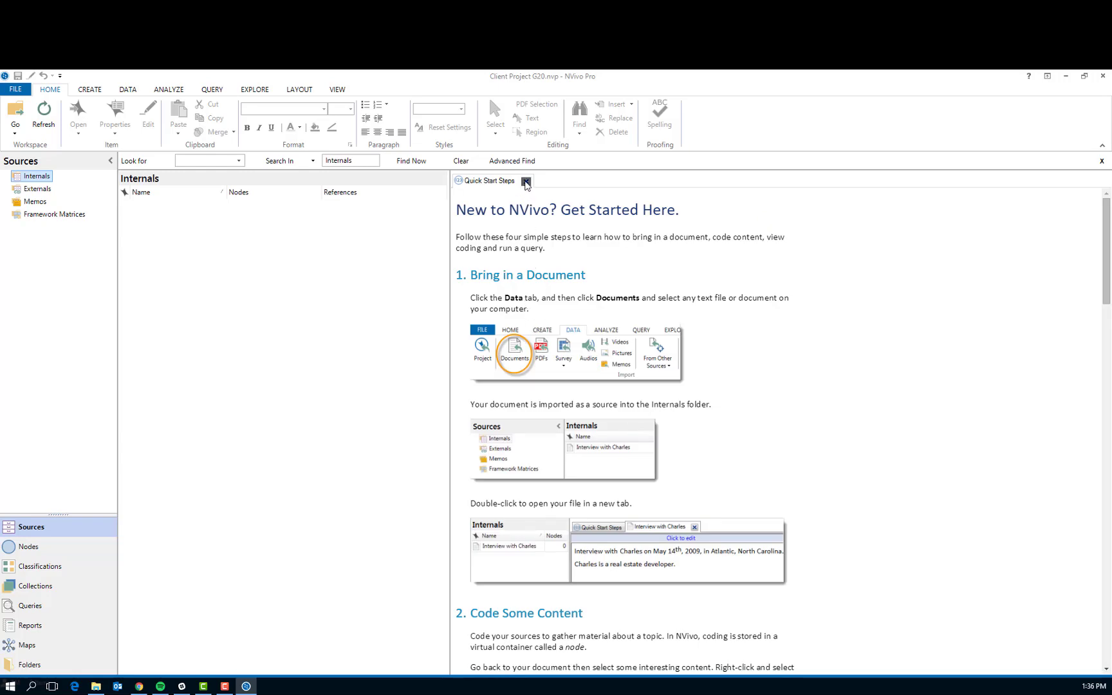
{"action": "left_click", "coordinate": [526, 183]}
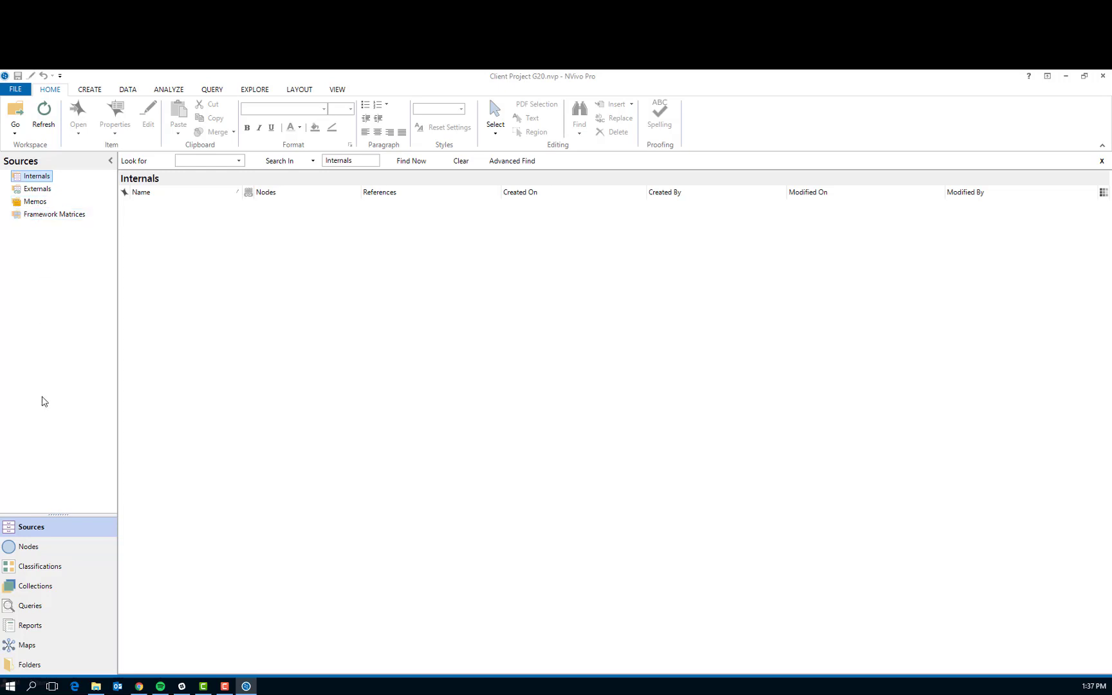
Step: Look through the project's Nodes, Classifications, Collections, Queries and Reports areas, ending back at Sources
{"action": "left_click", "coordinate": [30, 548]}
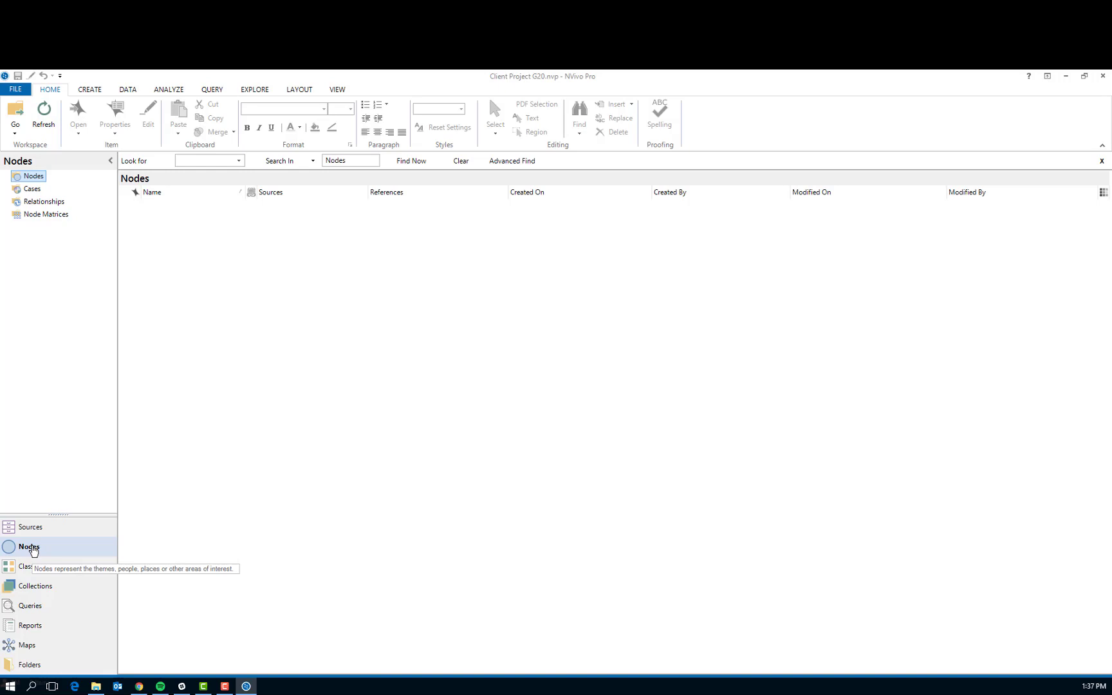
{"action": "left_click", "coordinate": [31, 569]}
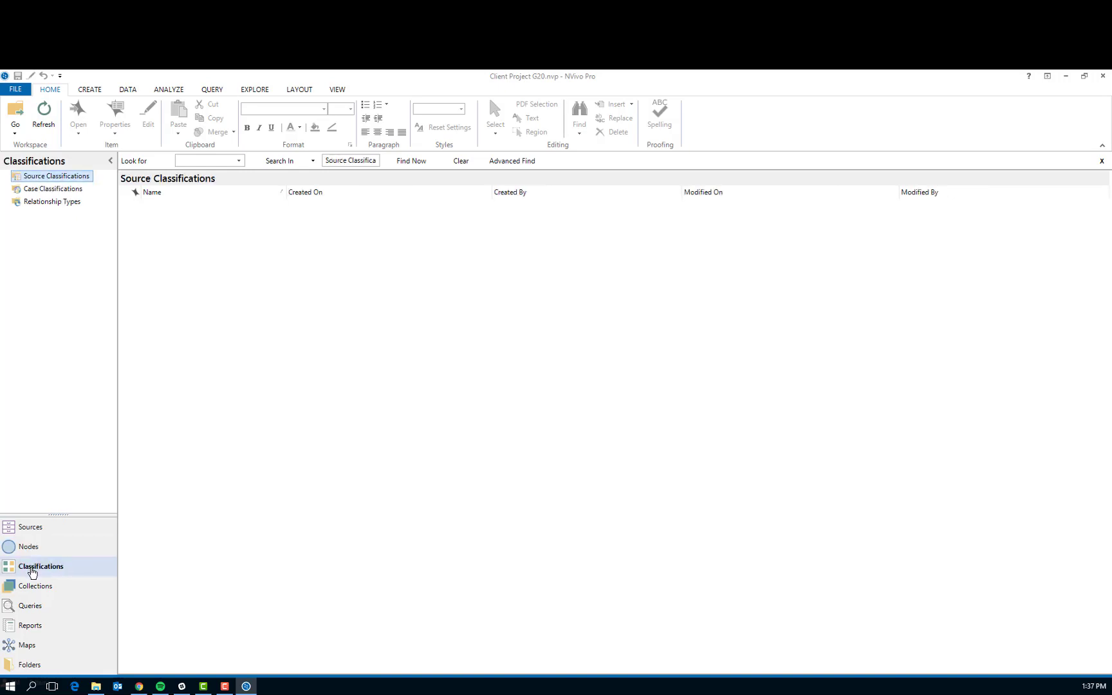
{"action": "left_click", "coordinate": [34, 587]}
{"action": "left_click", "coordinate": [31, 606]}
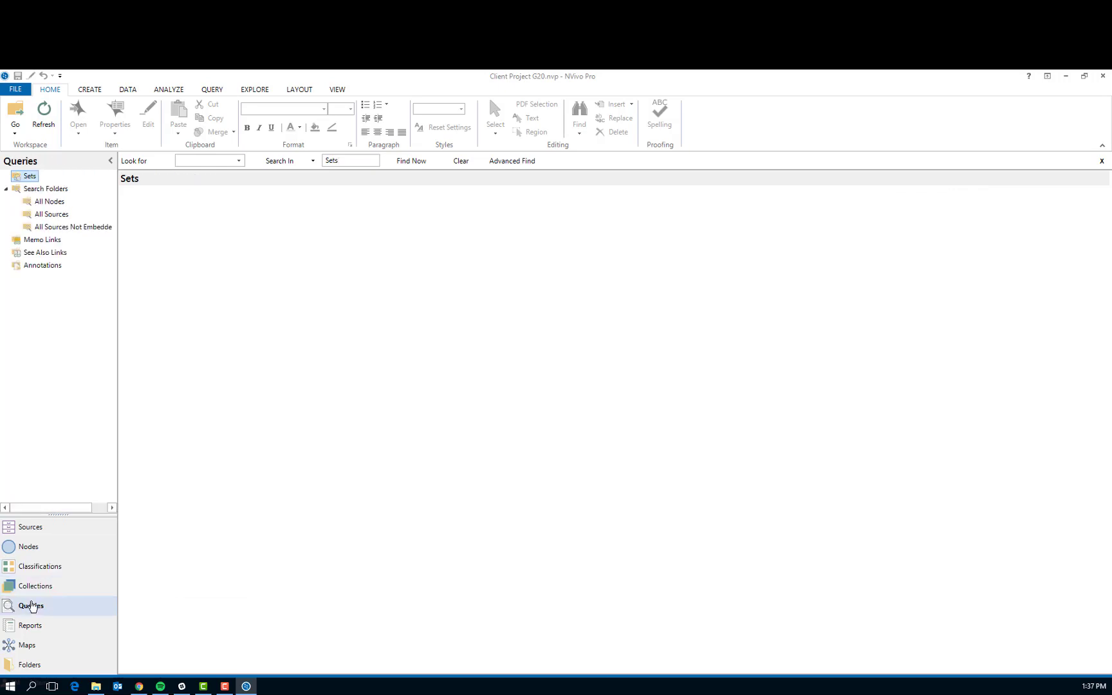
{"action": "left_click", "coordinate": [33, 627]}
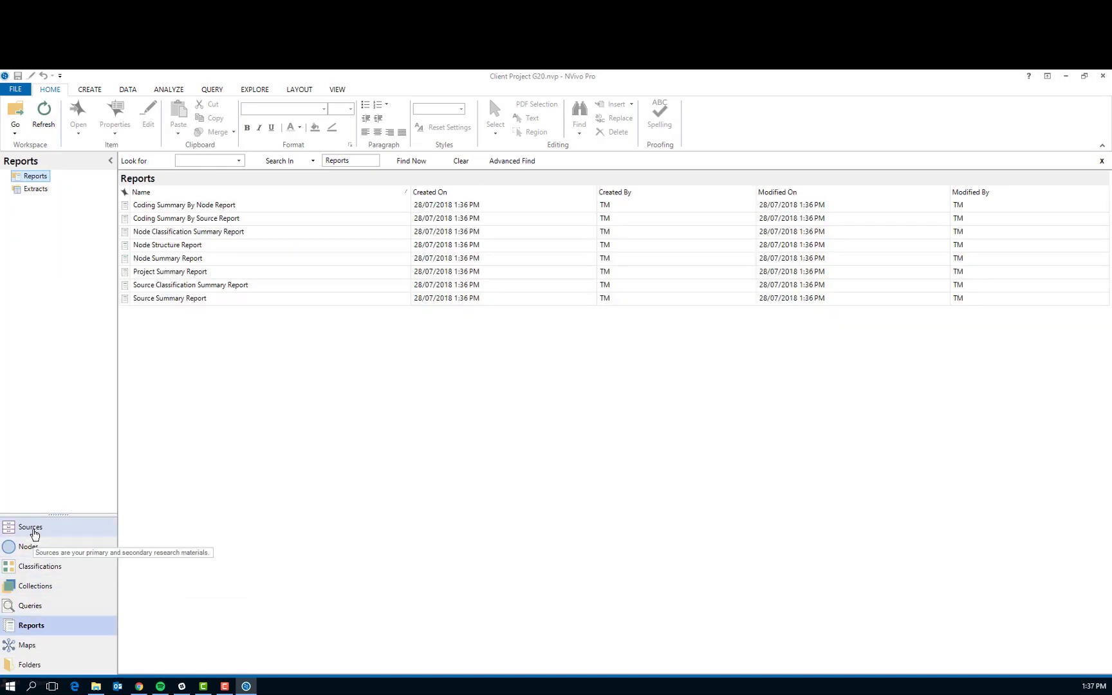
{"action": "left_click", "coordinate": [35, 533]}
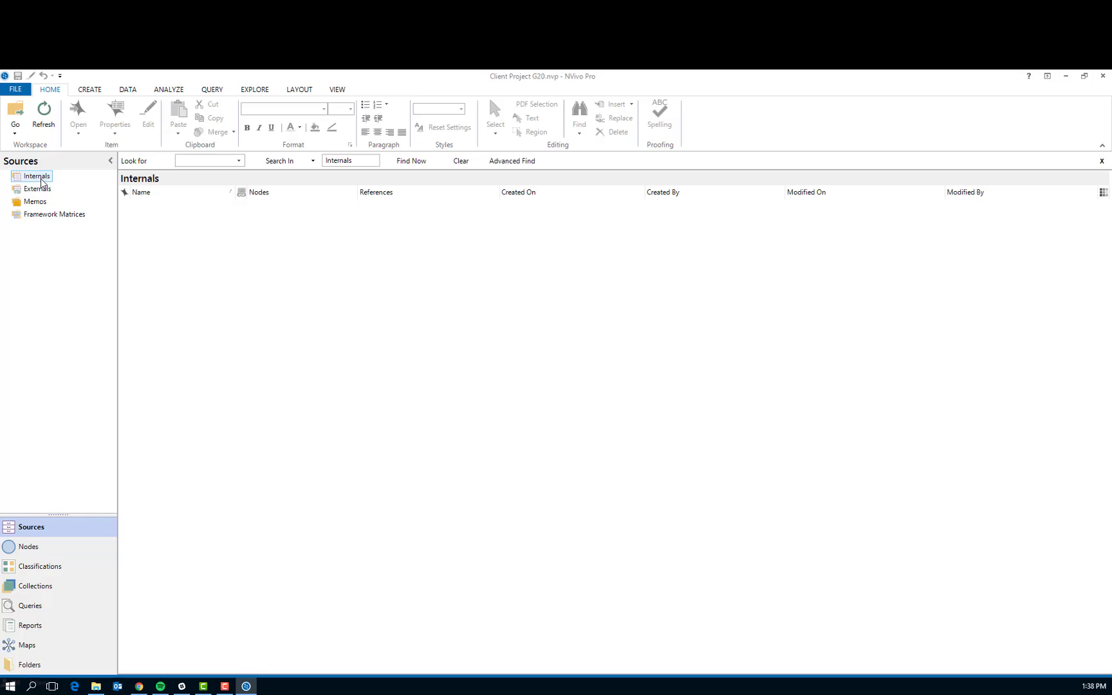
Step: Create a folder named "Academic Literature" under Internals, leaving its description empty
{"action": "right_click", "coordinate": [41, 181]}
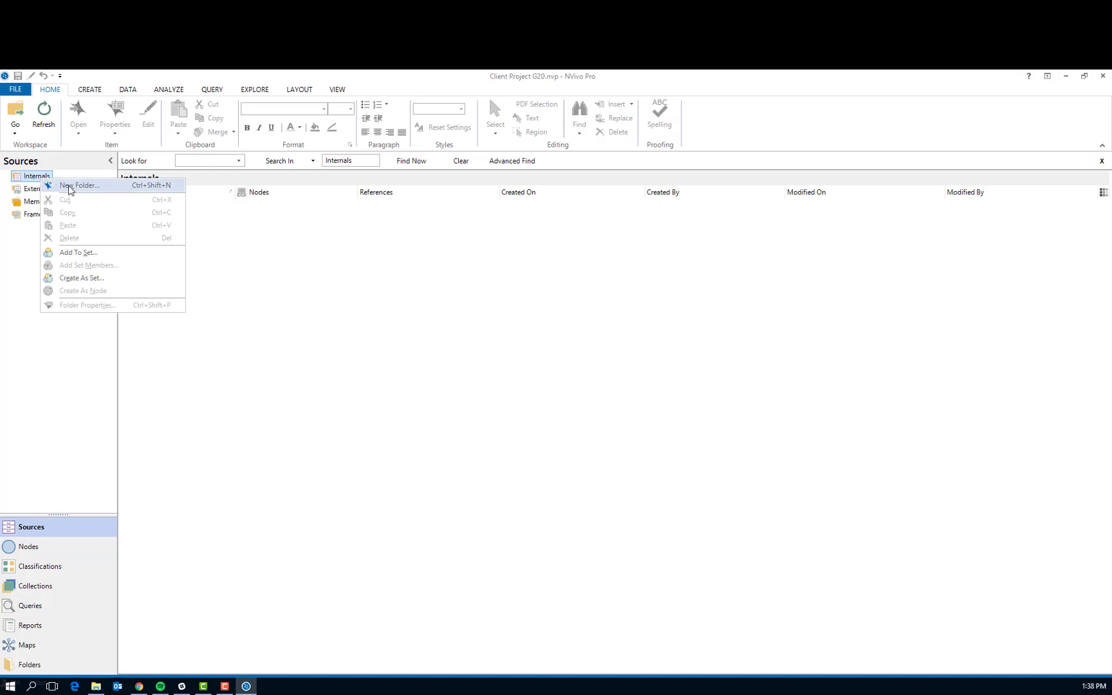
{"action": "left_click", "coordinate": [69, 188]}
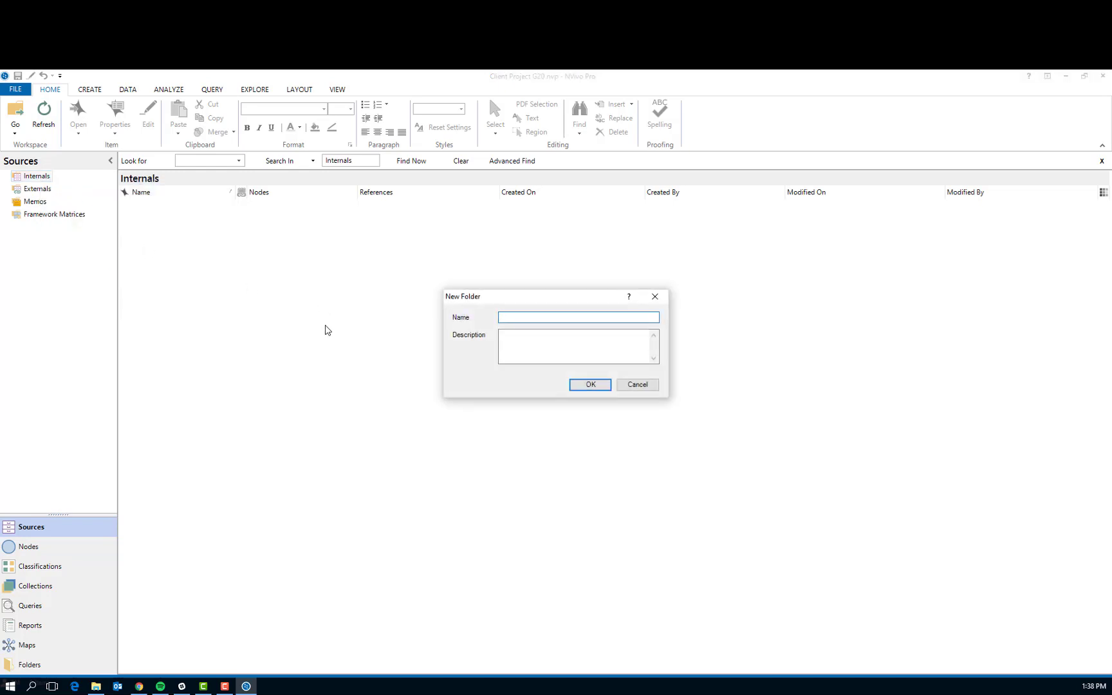
{"action": "type", "text": "Academic Literature"}
{"action": "left_click", "coordinate": [515, 345]}
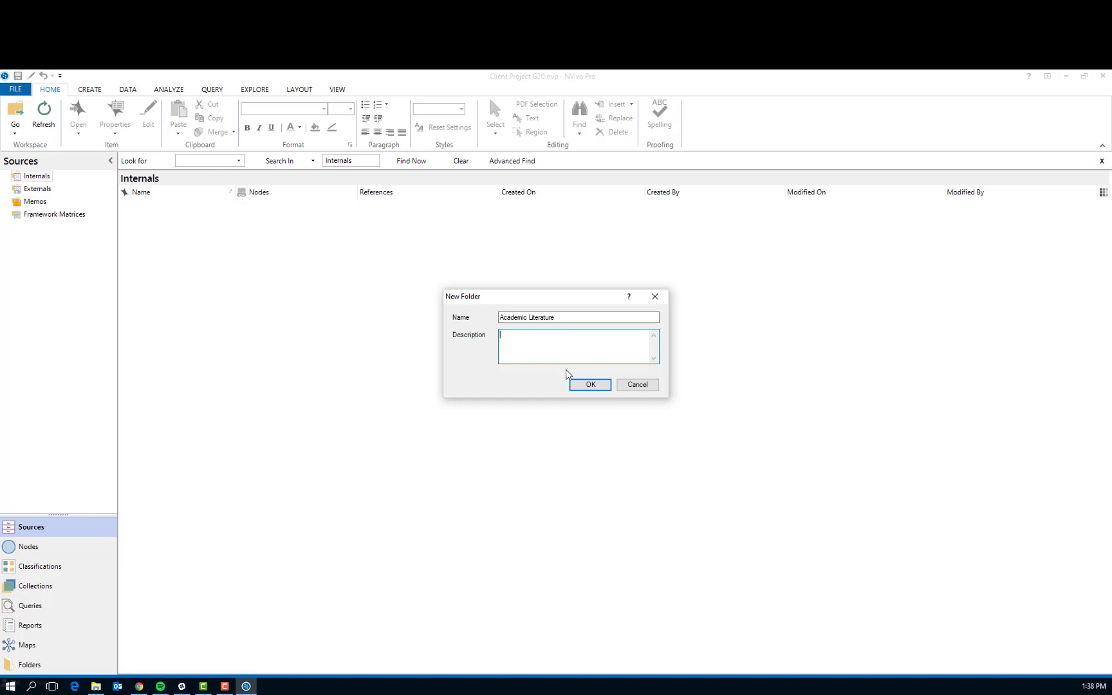
{"action": "left_click", "coordinate": [586, 386]}
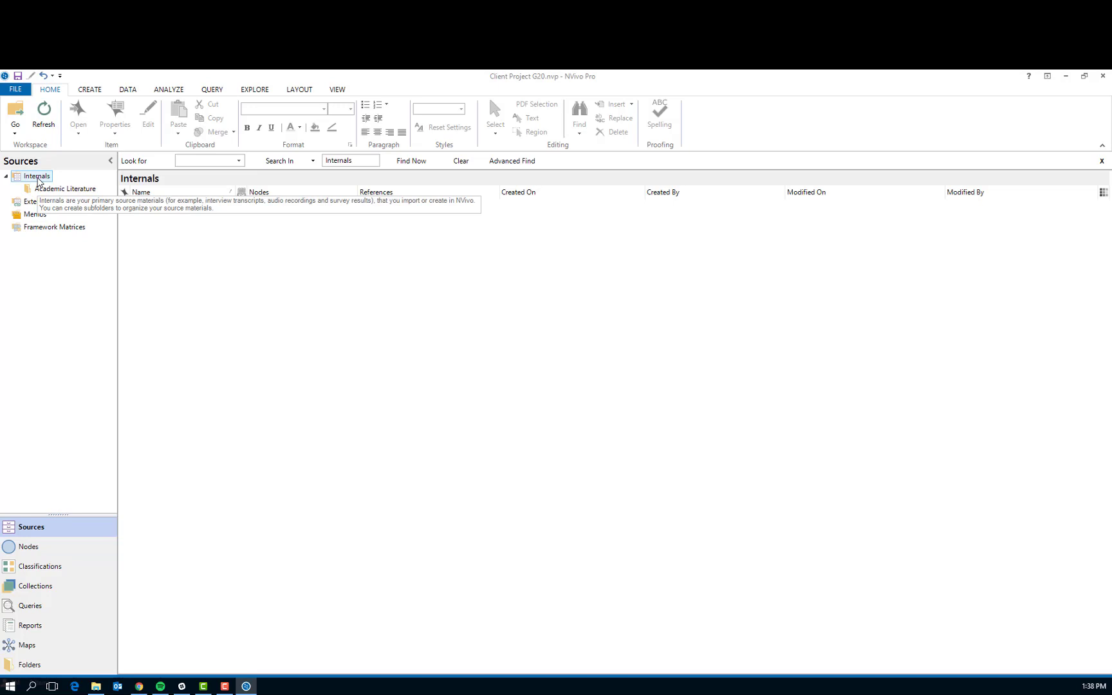
Step: Add a second folder under Internals named "Secondary Sources", without a description
{"action": "right_click", "coordinate": [37, 182]}
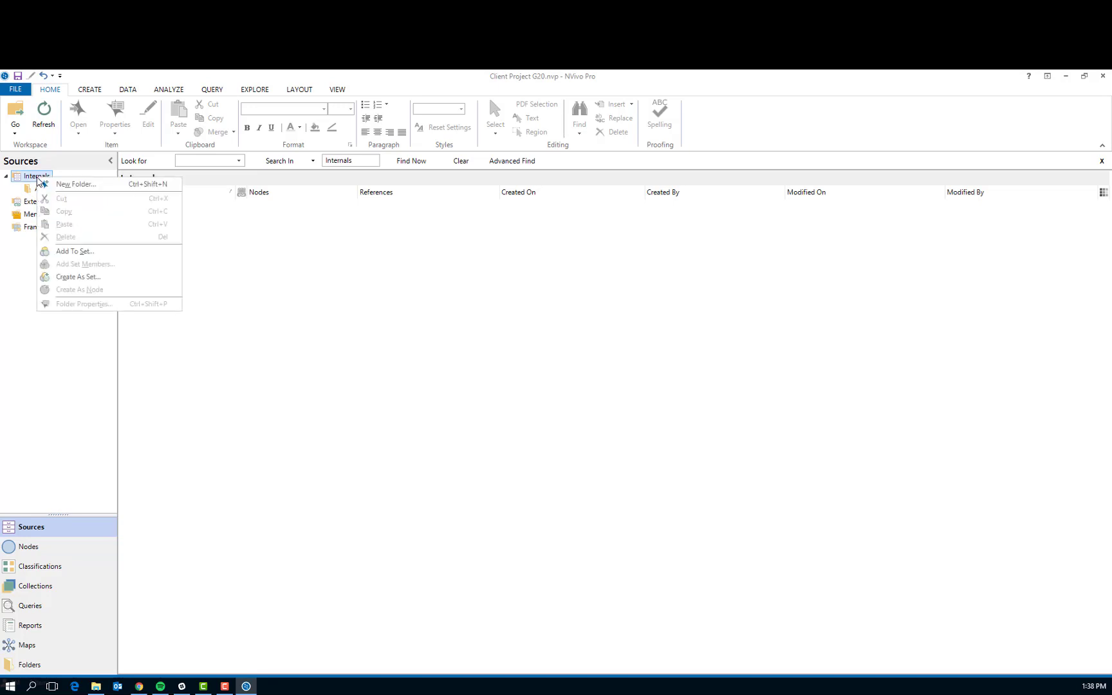
{"action": "left_click", "coordinate": [59, 185]}
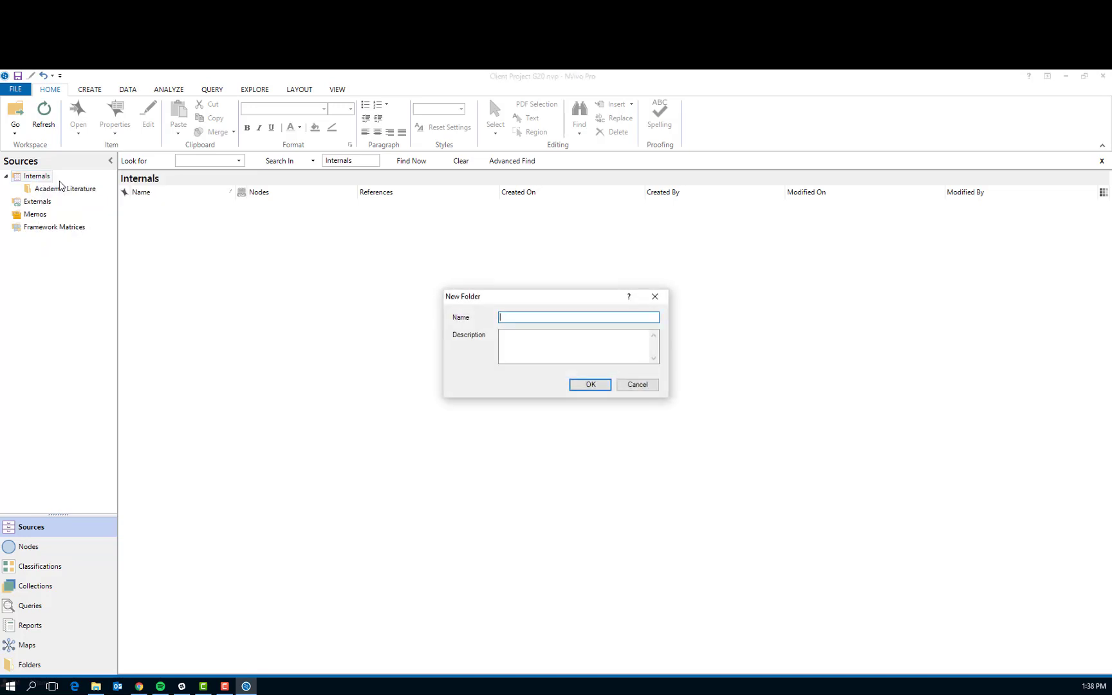
{"action": "type", "text": "Secondary Sources"}
{"action": "left_click", "coordinate": [524, 340]}
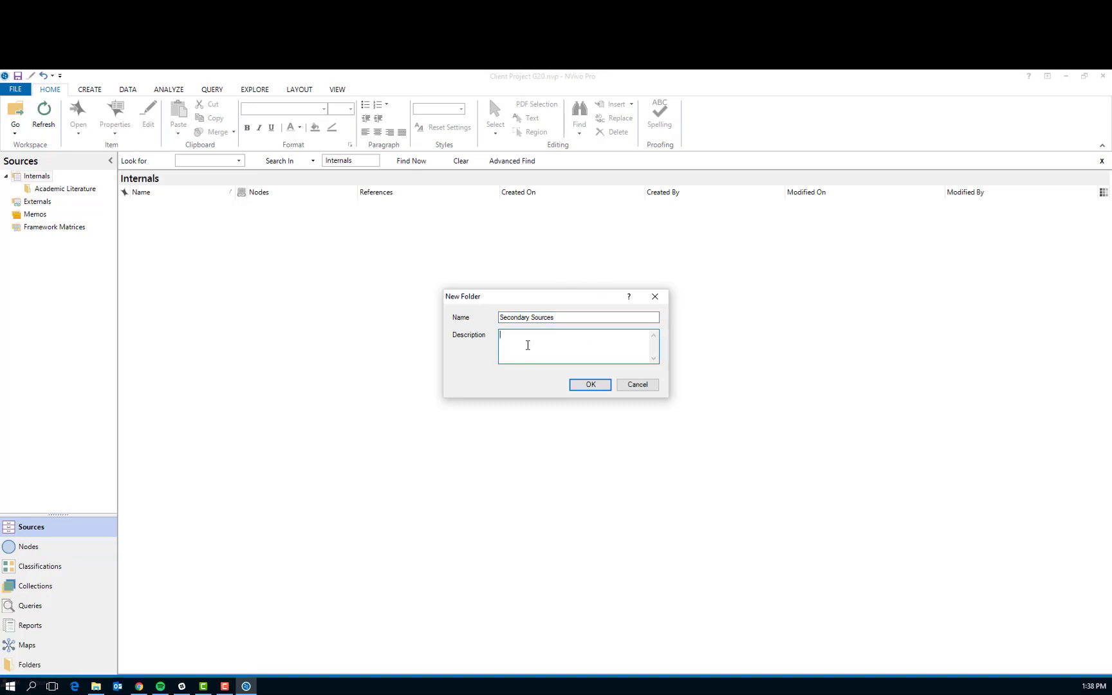
{"action": "left_click", "coordinate": [589, 384]}
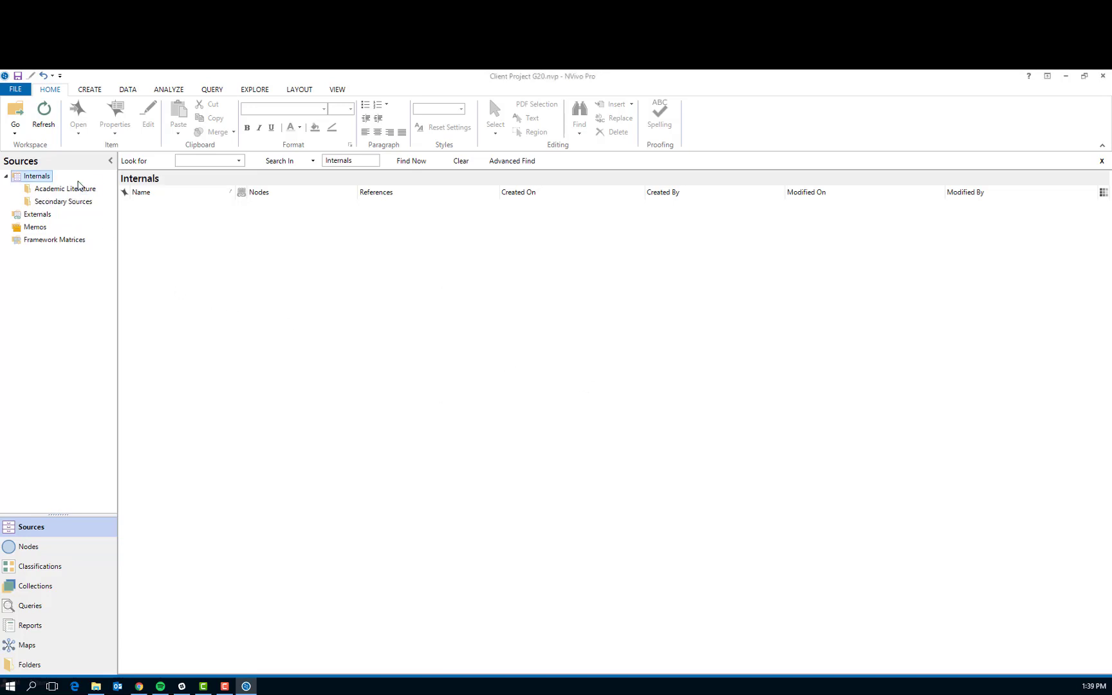
Step: Import all PDFs from the Project Documents\Academic Literature directory into the Academic Literature folder under Internals
{"action": "left_click", "coordinate": [80, 191]}
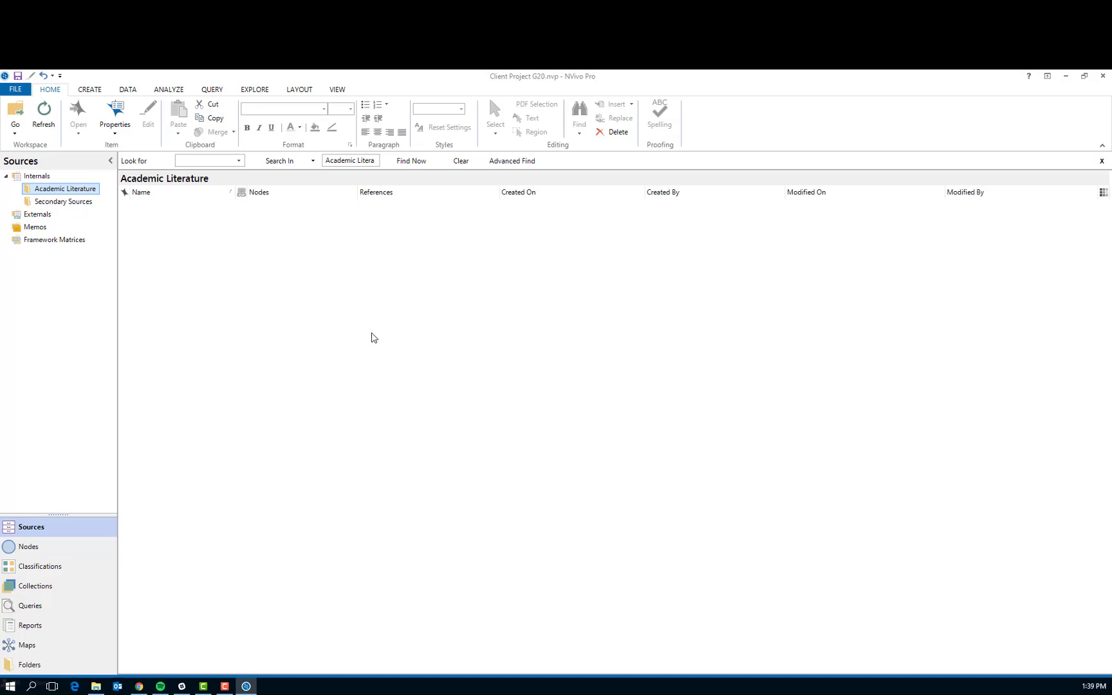
{"action": "right_click", "coordinate": [217, 255]}
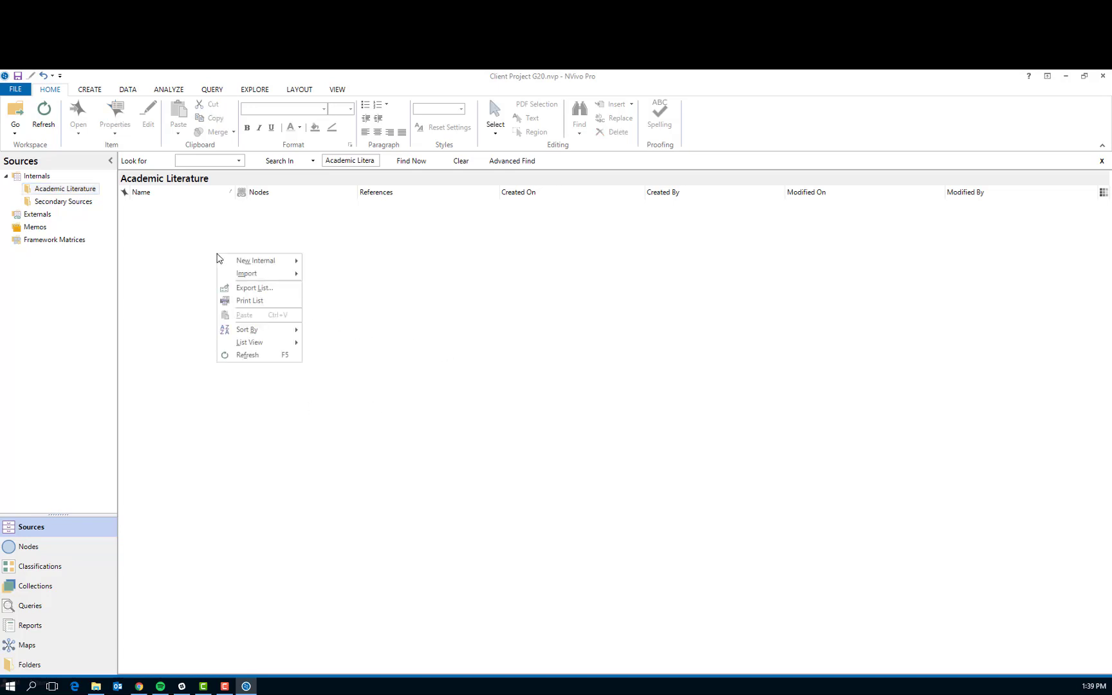
{"action": "mouse_move", "coordinate": [251, 275]}
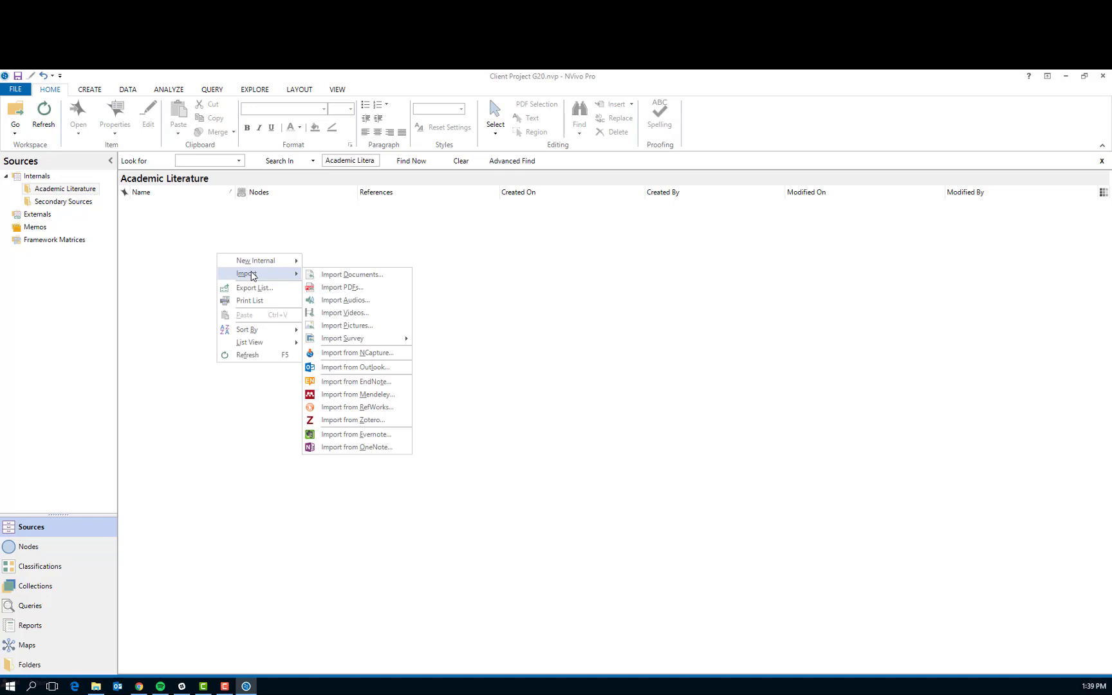
{"action": "left_click", "coordinate": [354, 291]}
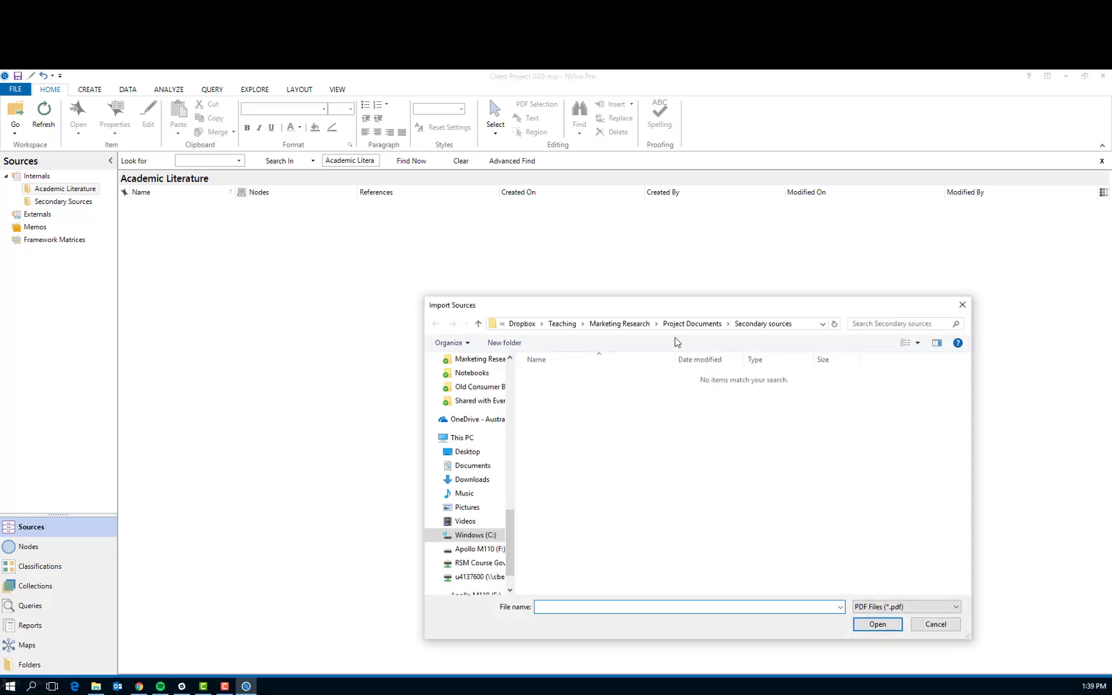
{"action": "left_click", "coordinate": [692, 324]}
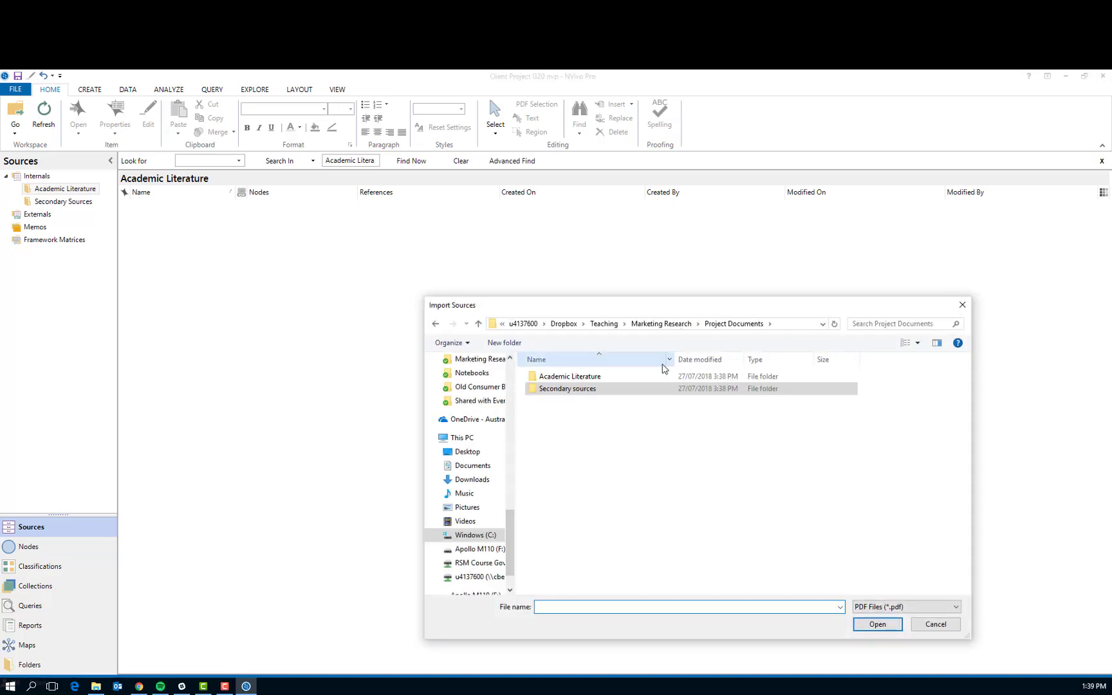
{"action": "double_click", "coordinate": [576, 378]}
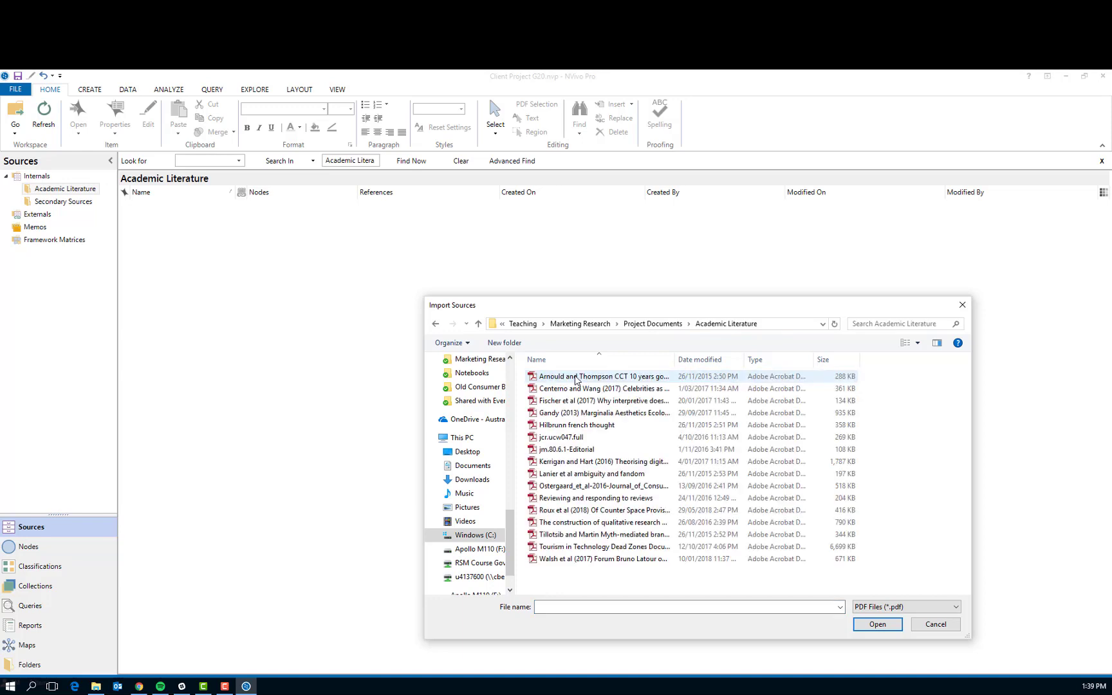
{"action": "left_click", "coordinate": [576, 379]}
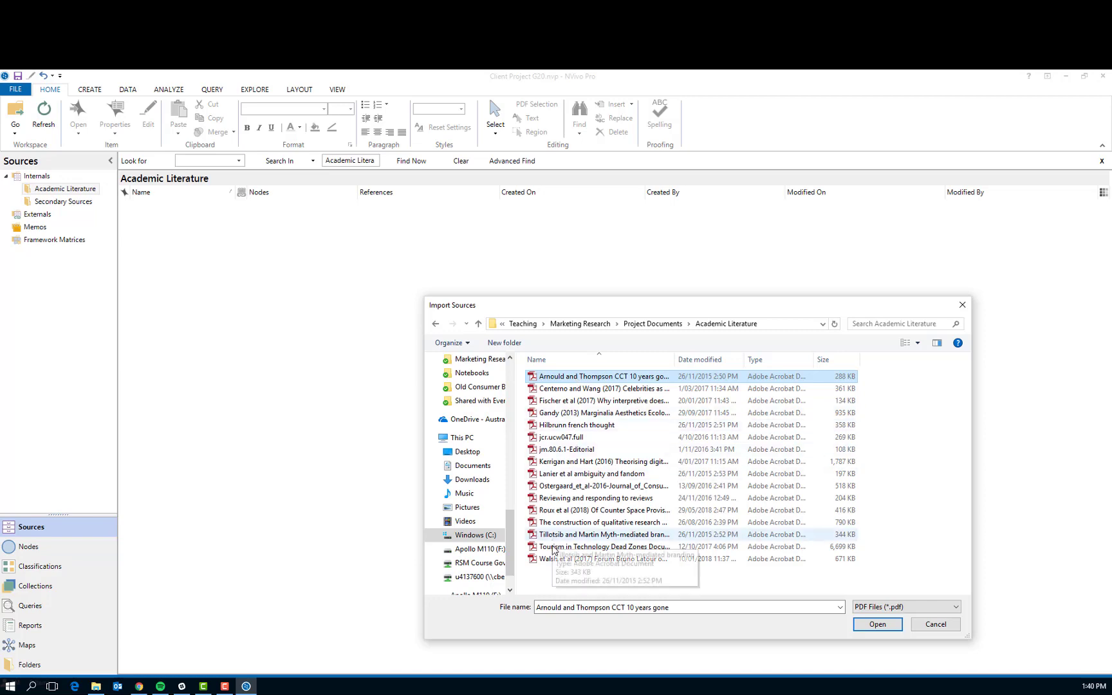
{"action": "left_click", "coordinate": [557, 561], "text": "shift"}
{"action": "left_click", "coordinate": [875, 624]}
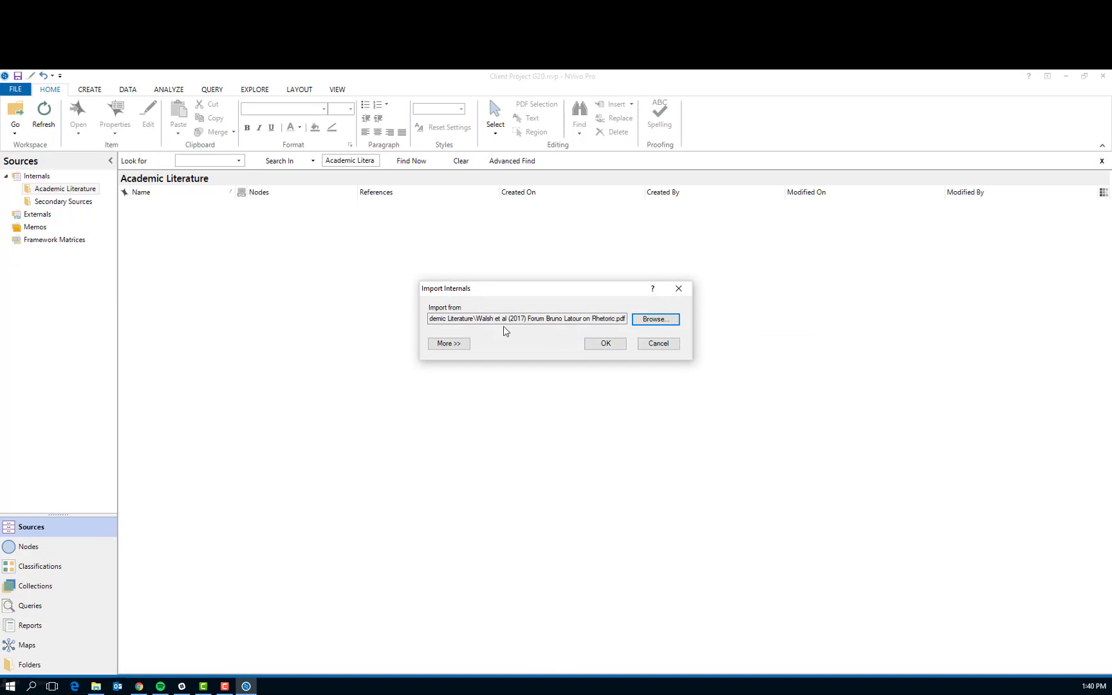
{"action": "left_click", "coordinate": [612, 346]}
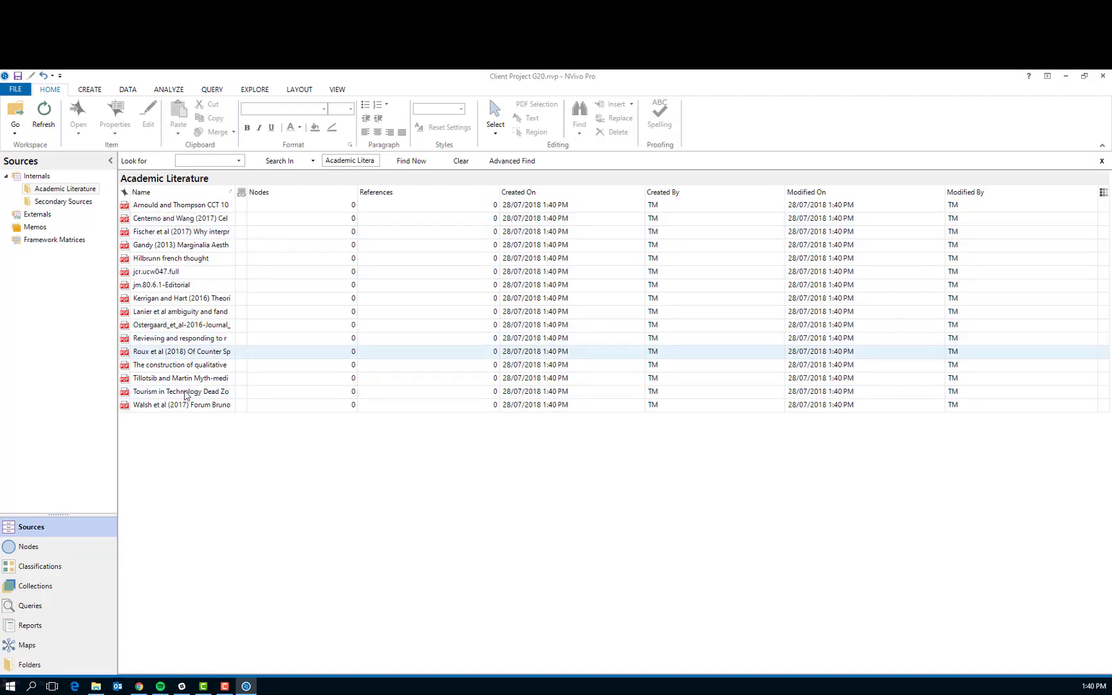
Step: Open the imported PDF jcr.ucw047.full and skim its opening pages
{"action": "left_click", "coordinate": [162, 276]}
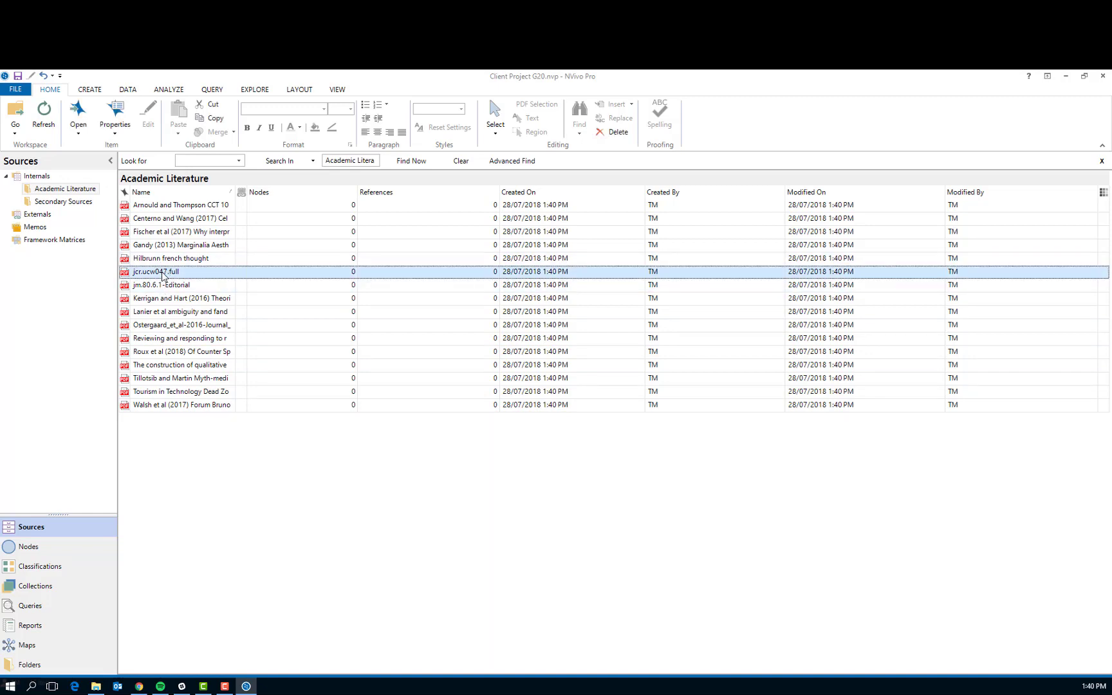
{"action": "right_click", "coordinate": [162, 276]}
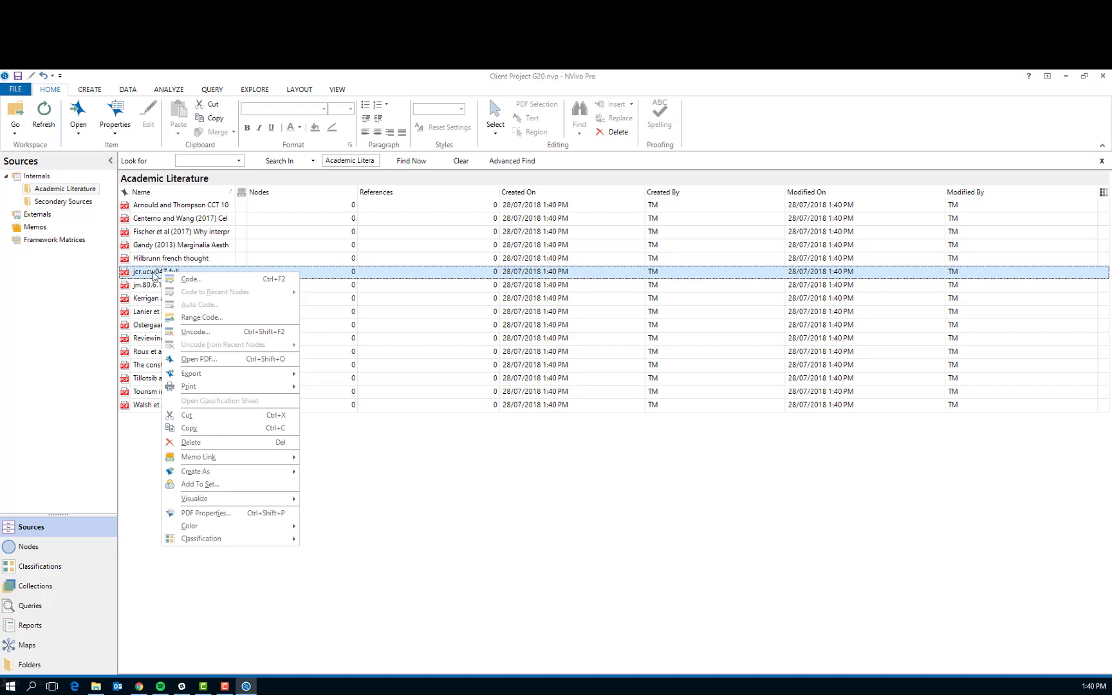
{"action": "left_click", "coordinate": [157, 300]}
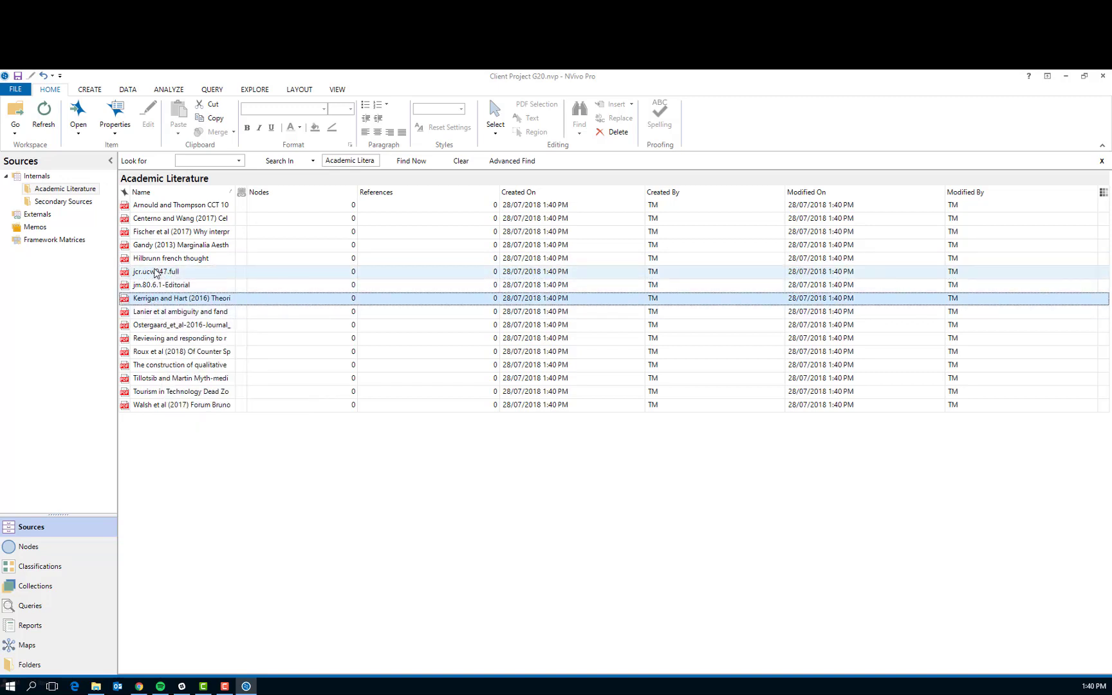
{"action": "double_click", "coordinate": [156, 272]}
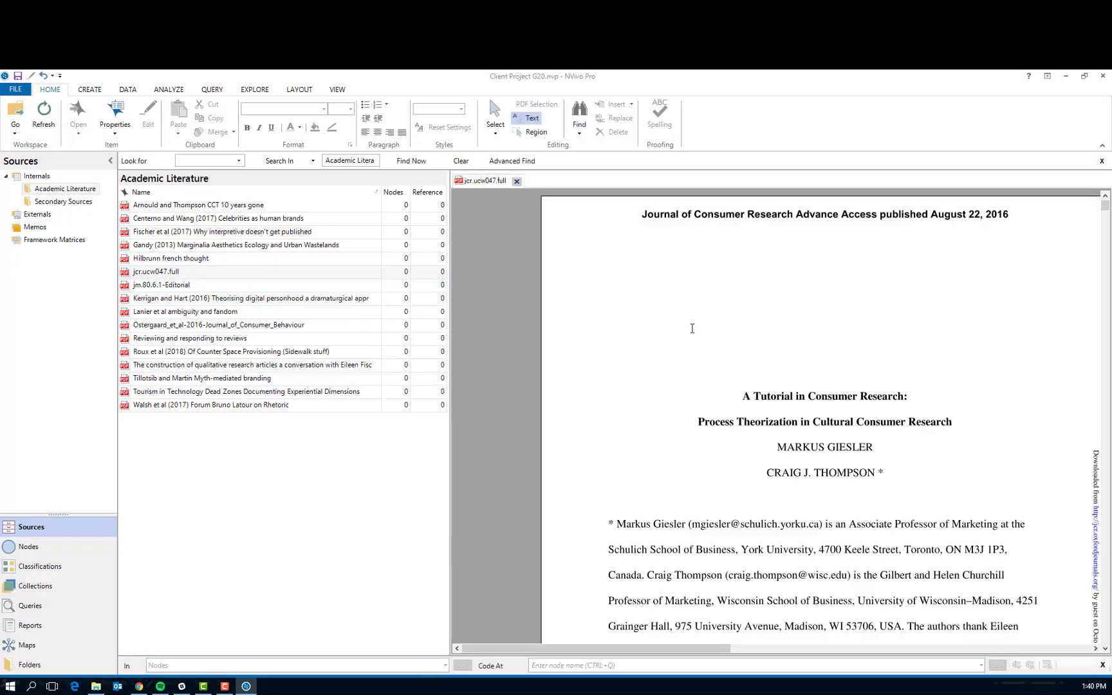
{"action": "scroll", "coordinate": [692, 328], "scroll_direction": "down", "scroll_amount": 5}
{"action": "scroll", "coordinate": [692, 328], "scroll_direction": "up", "scroll_amount": 5}
{"action": "scroll", "coordinate": [688, 346], "scroll_direction": "down", "scroll_amount": 2}
{"action": "scroll", "coordinate": [687, 347], "scroll_direction": "up", "scroll_amount": 2}
{"action": "scroll", "coordinate": [687, 346], "scroll_direction": "down", "scroll_amount": 6}
{"action": "scroll", "coordinate": [687, 347], "scroll_direction": "up", "scroll_amount": 6}
Step: Open the jm.80.6.1-Editorial PDF, browse its sections through the bookmarks, and return to the jcr.ucw047.full document
{"action": "double_click", "coordinate": [161, 286]}
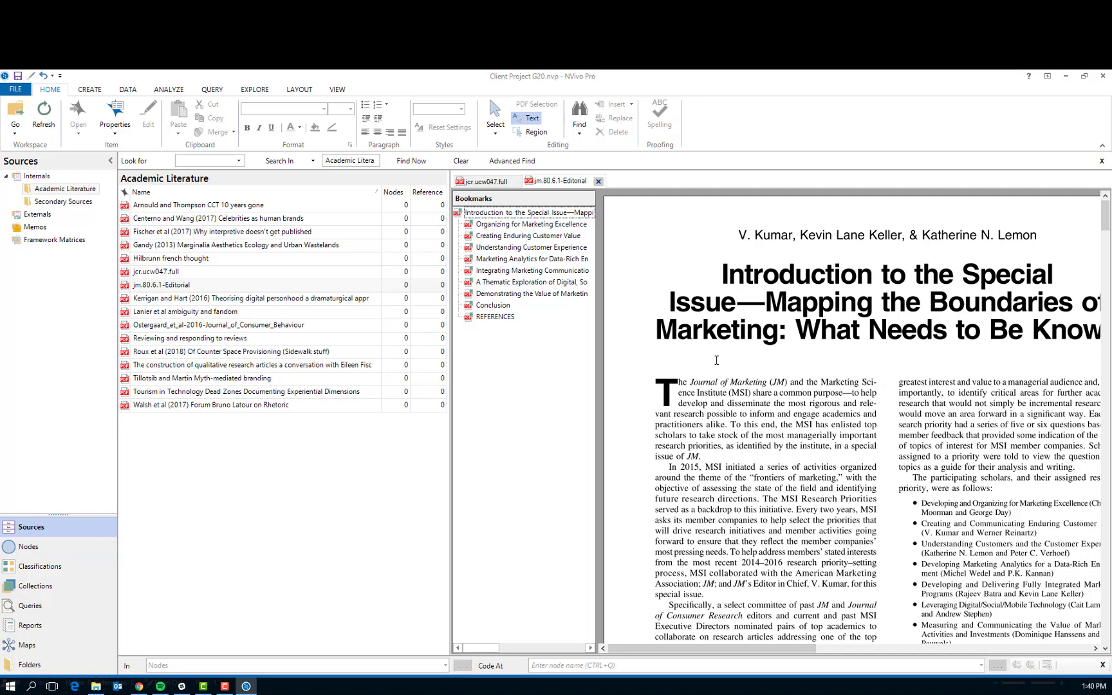
{"action": "scroll", "coordinate": [716, 360], "scroll_direction": "down", "scroll_amount": 2}
{"action": "scroll", "coordinate": [716, 360], "scroll_direction": "up", "scroll_amount": 2}
{"action": "left_click", "coordinate": [500, 248]}
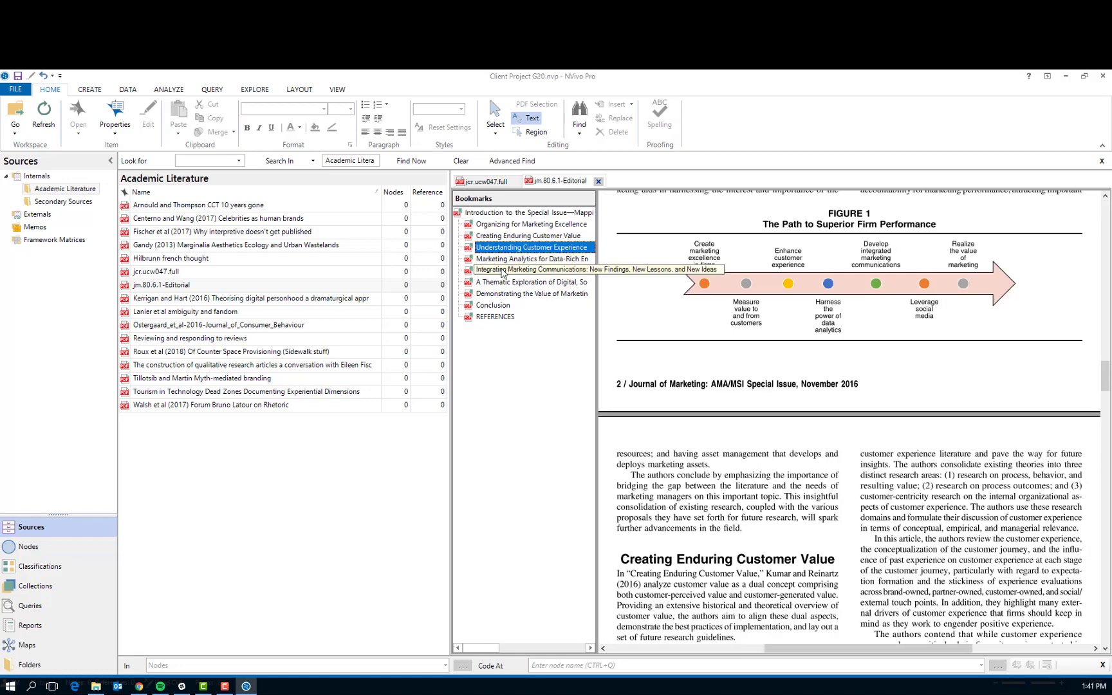
{"action": "left_click", "coordinate": [500, 277]}
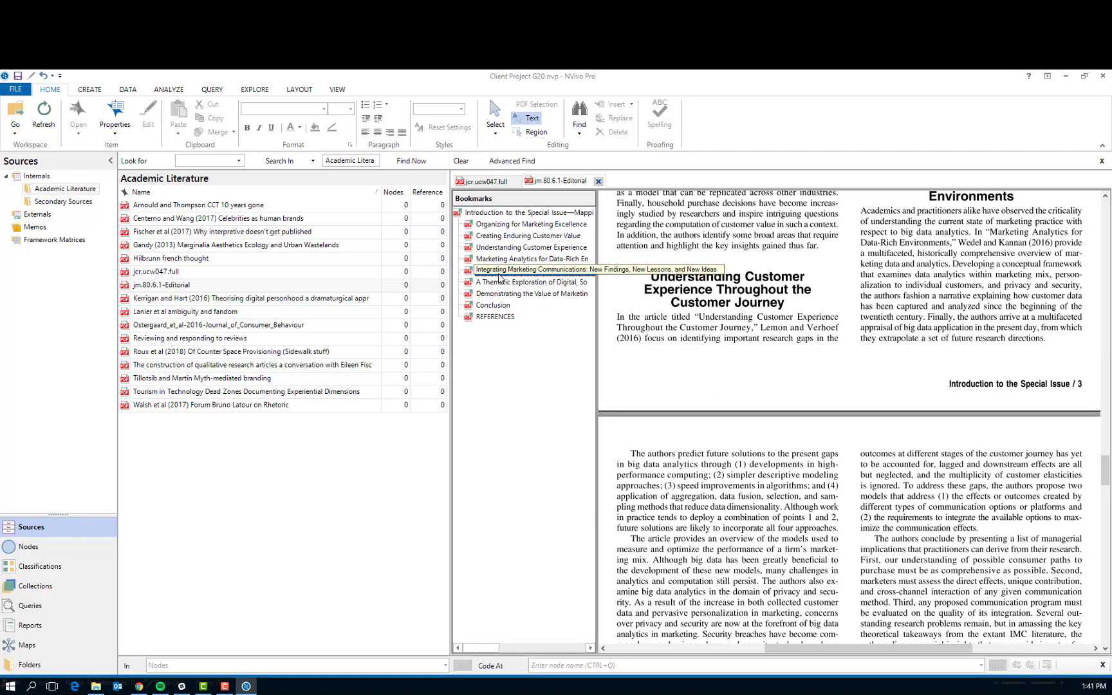
{"action": "left_click", "coordinate": [494, 225]}
{"action": "left_click", "coordinate": [484, 182]}
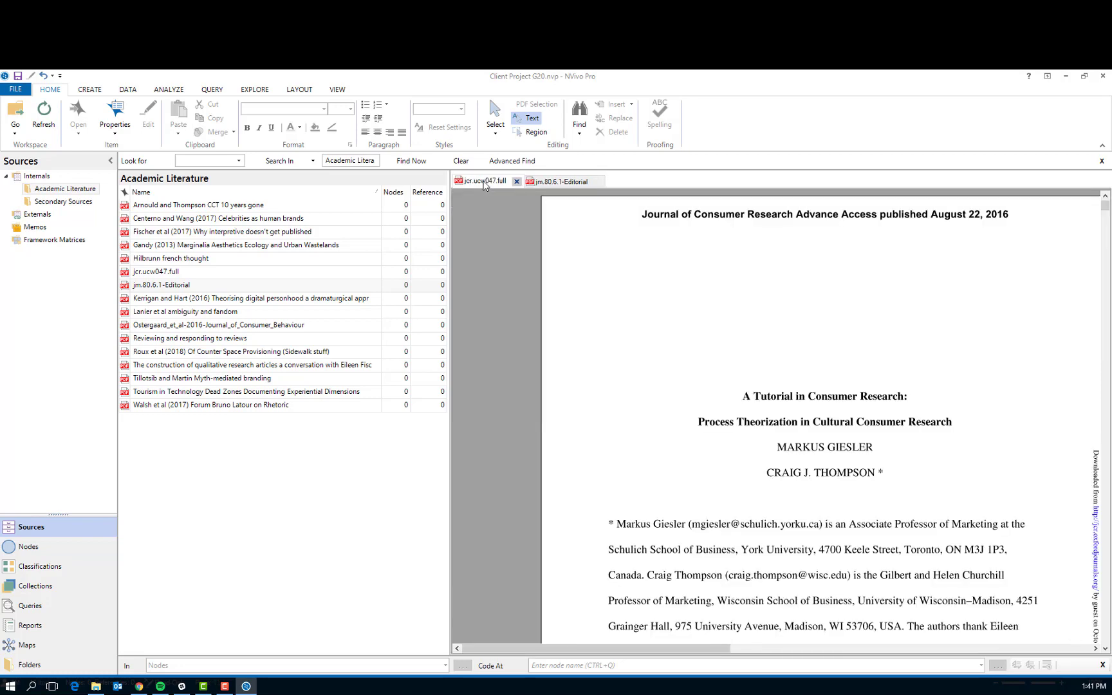
Step: Display the empty Secondary Sources folder and close both open PDFs, jm.80.6.1-Editorial and jcr.ucw047.full
{"action": "left_click", "coordinate": [544, 184]}
{"action": "left_click", "coordinate": [484, 182]}
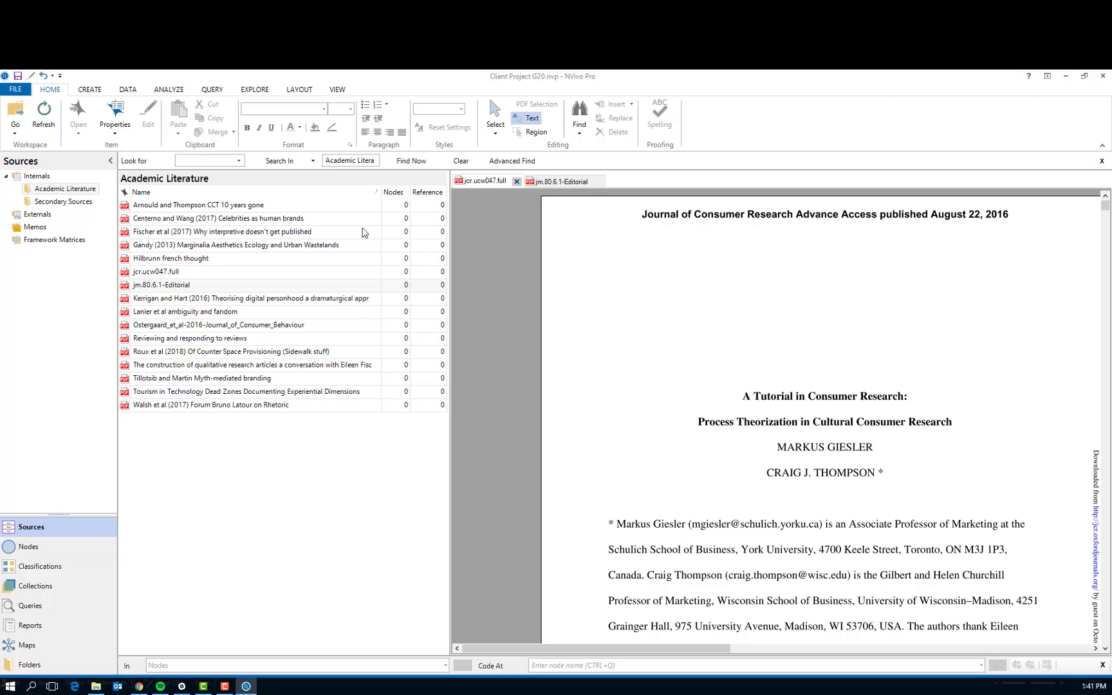
{"action": "left_click", "coordinate": [82, 203]}
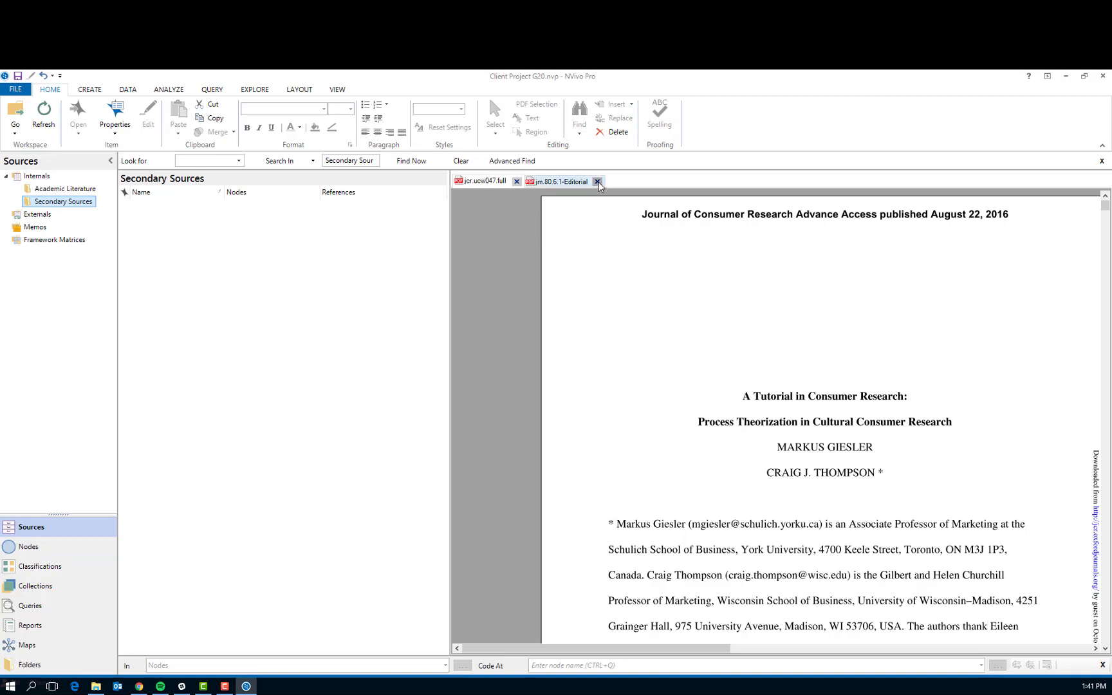
{"action": "left_click", "coordinate": [597, 181]}
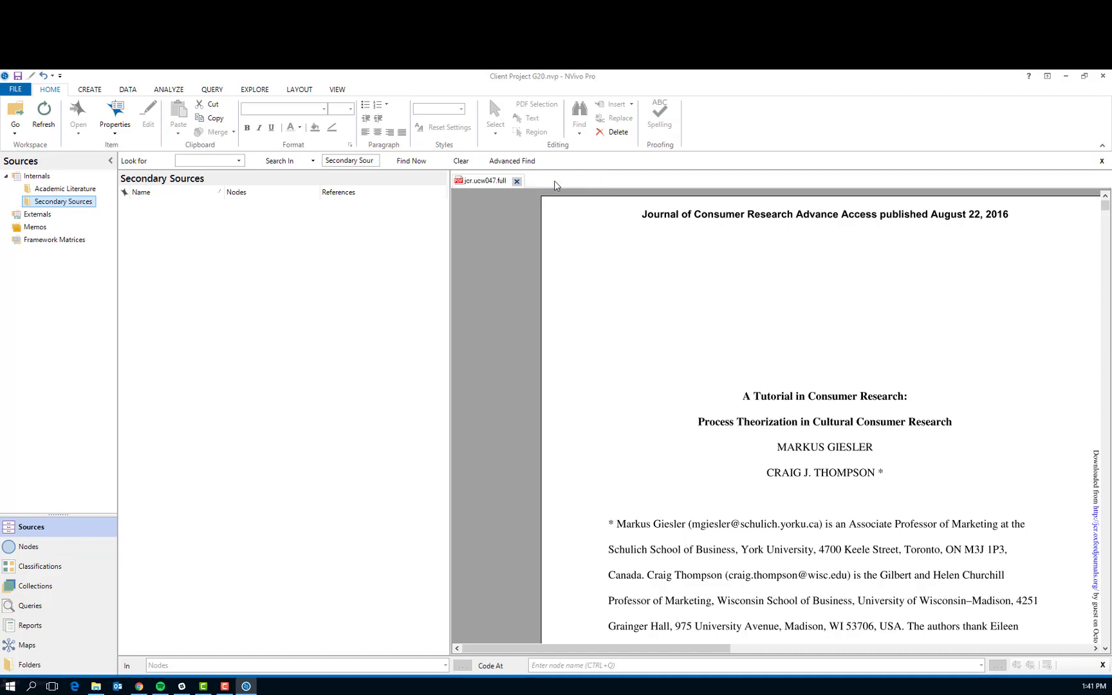
{"action": "left_click", "coordinate": [517, 180]}
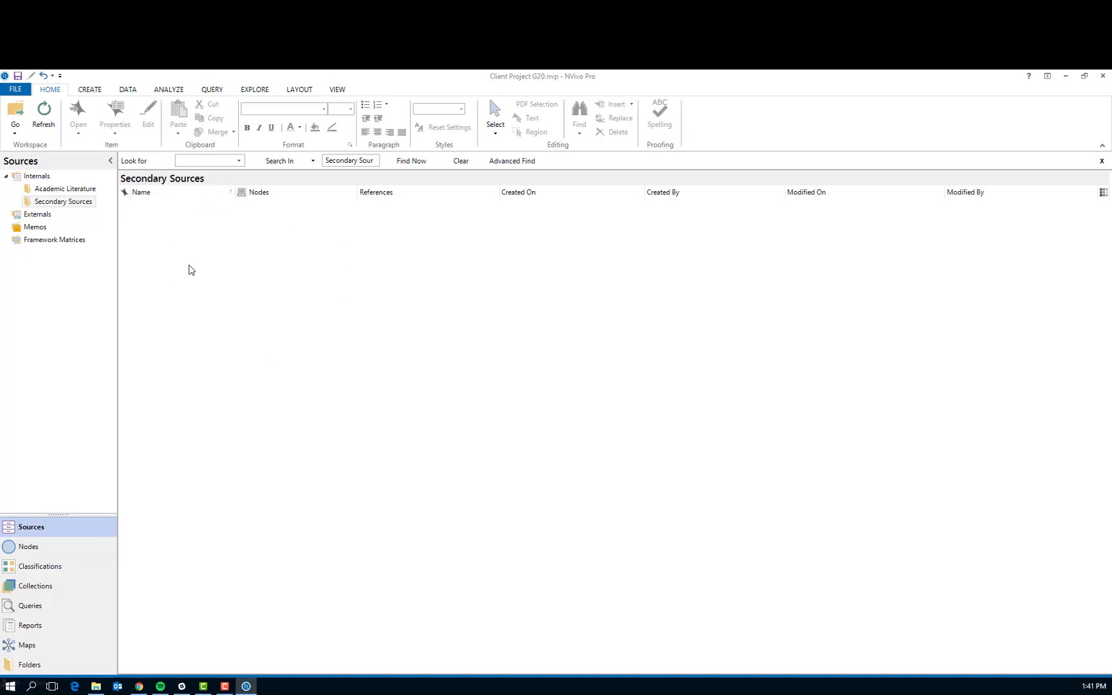
Step: Import all Word documents from the Project Documents\Secondary sources directory into the Secondary Sources folder under Internals
{"action": "right_click", "coordinate": [184, 261]}
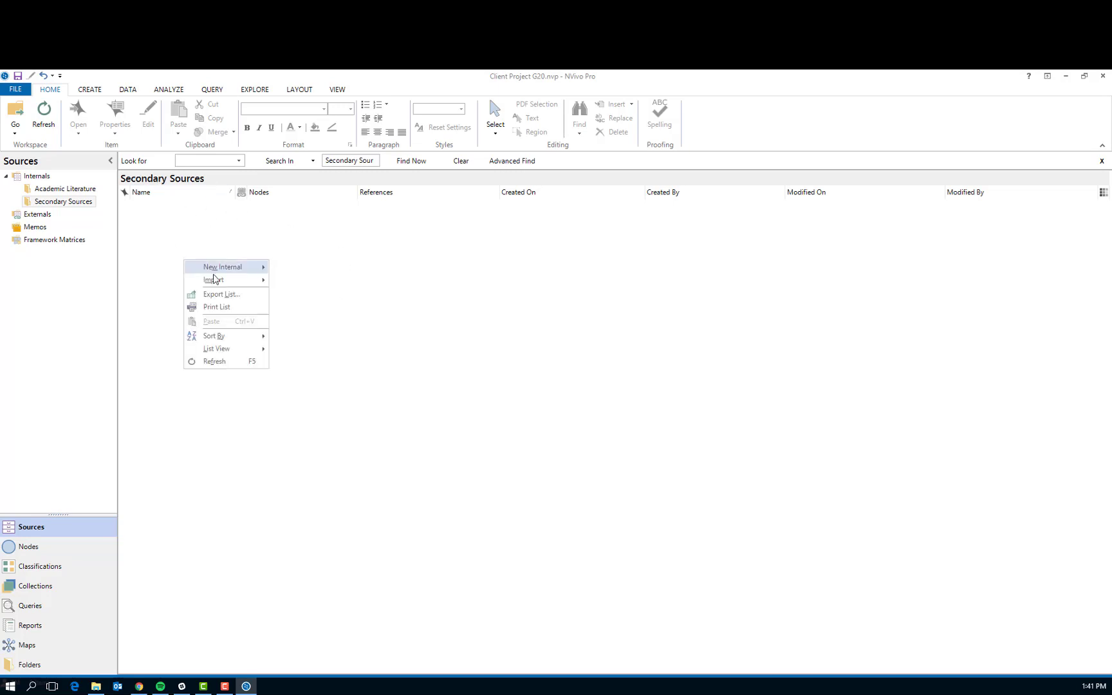
{"action": "mouse_move", "coordinate": [215, 285]}
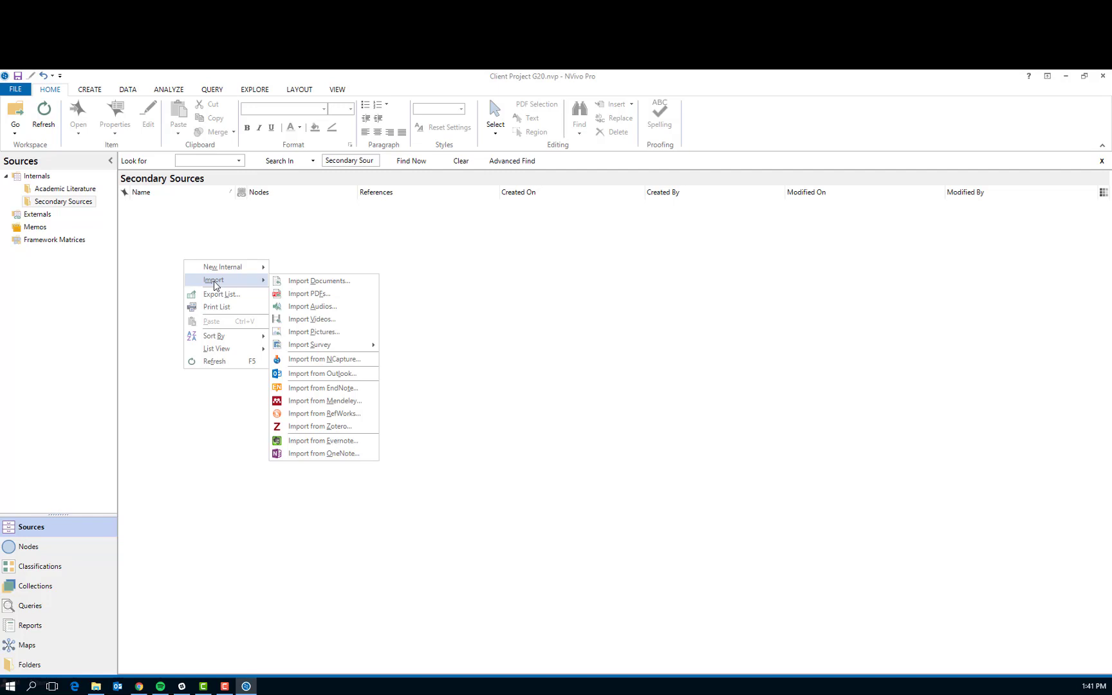
{"action": "left_click", "coordinate": [305, 283]}
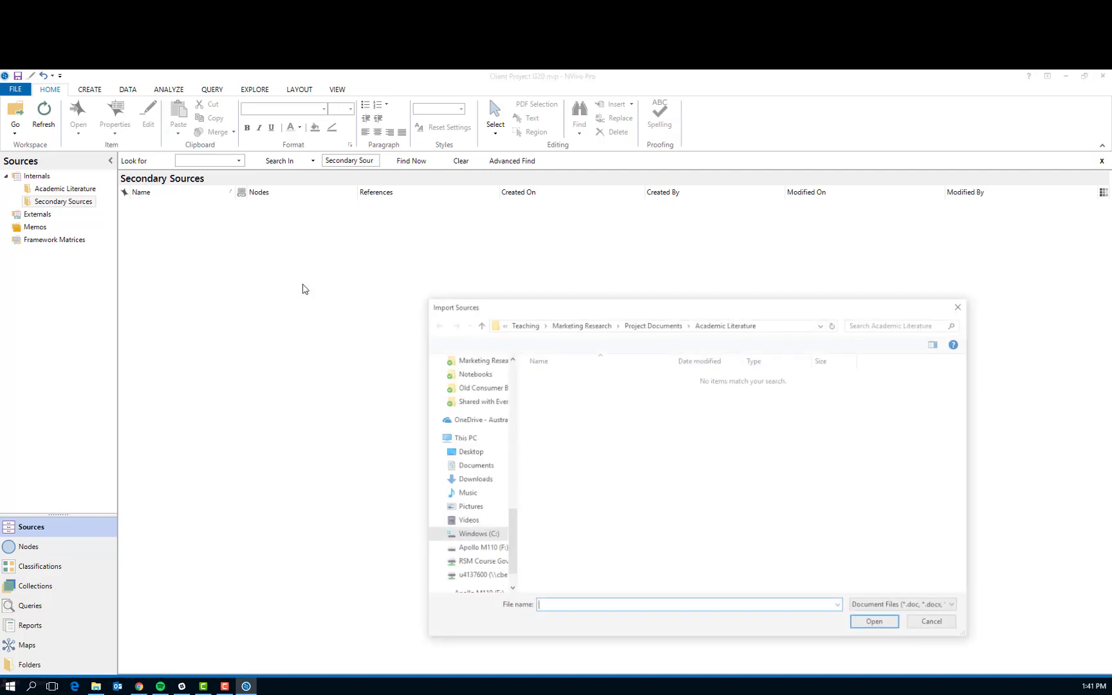
{"action": "left_click", "coordinate": [652, 323]}
{"action": "double_click", "coordinate": [565, 390]}
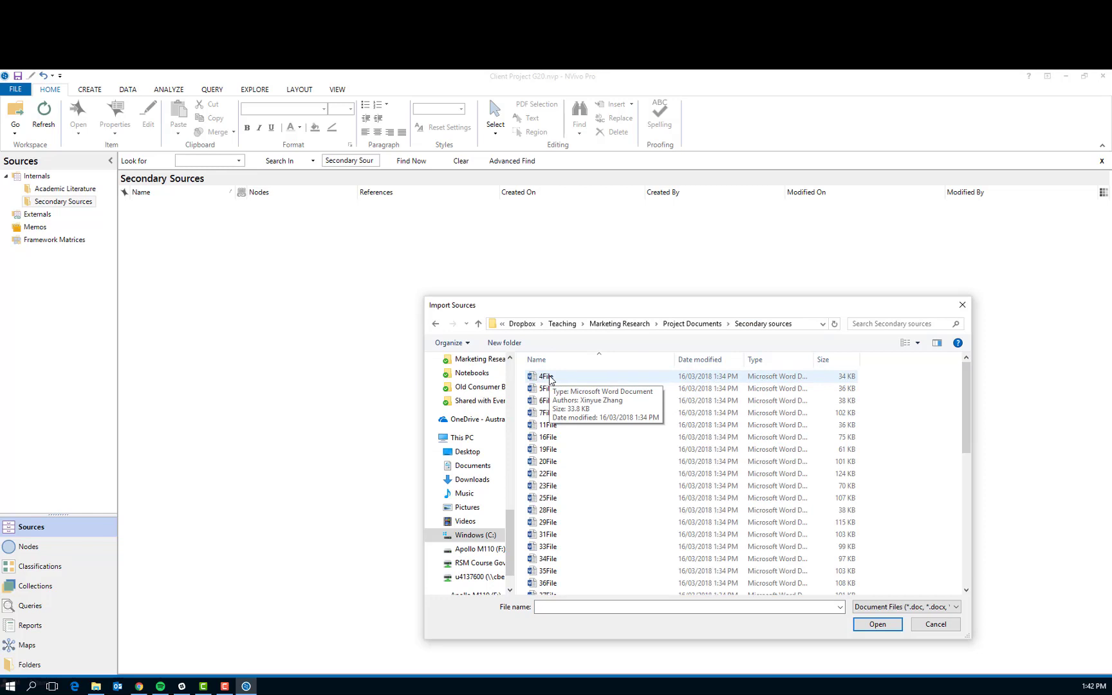
{"action": "key", "text": "ctrl+a"}
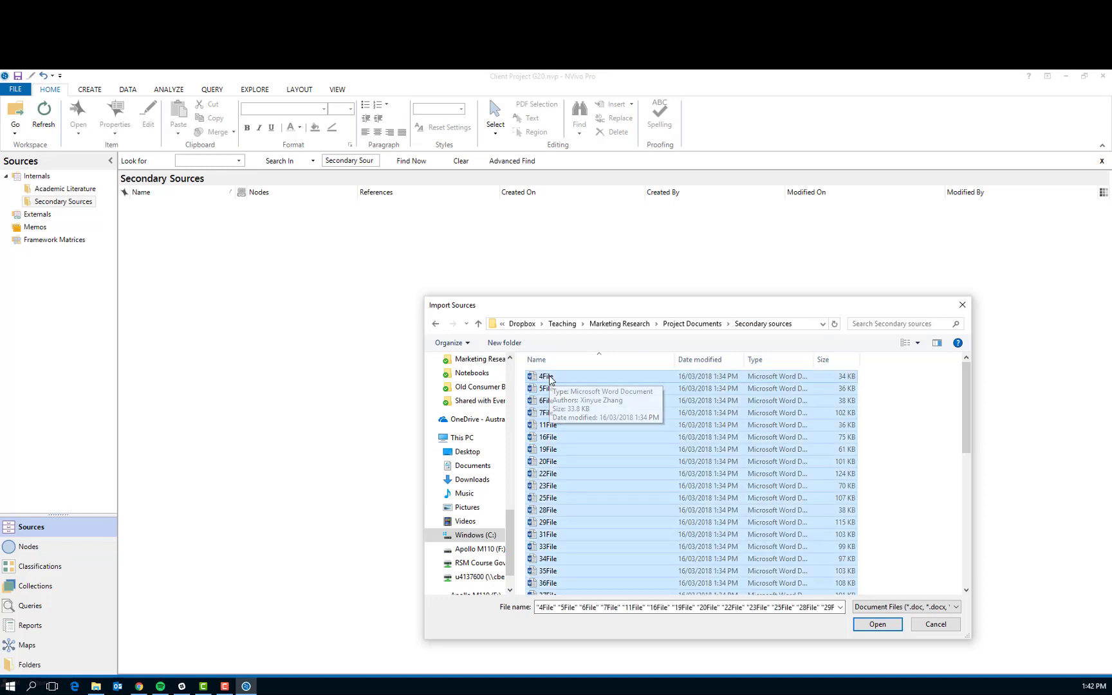
{"action": "left_click", "coordinate": [872, 626]}
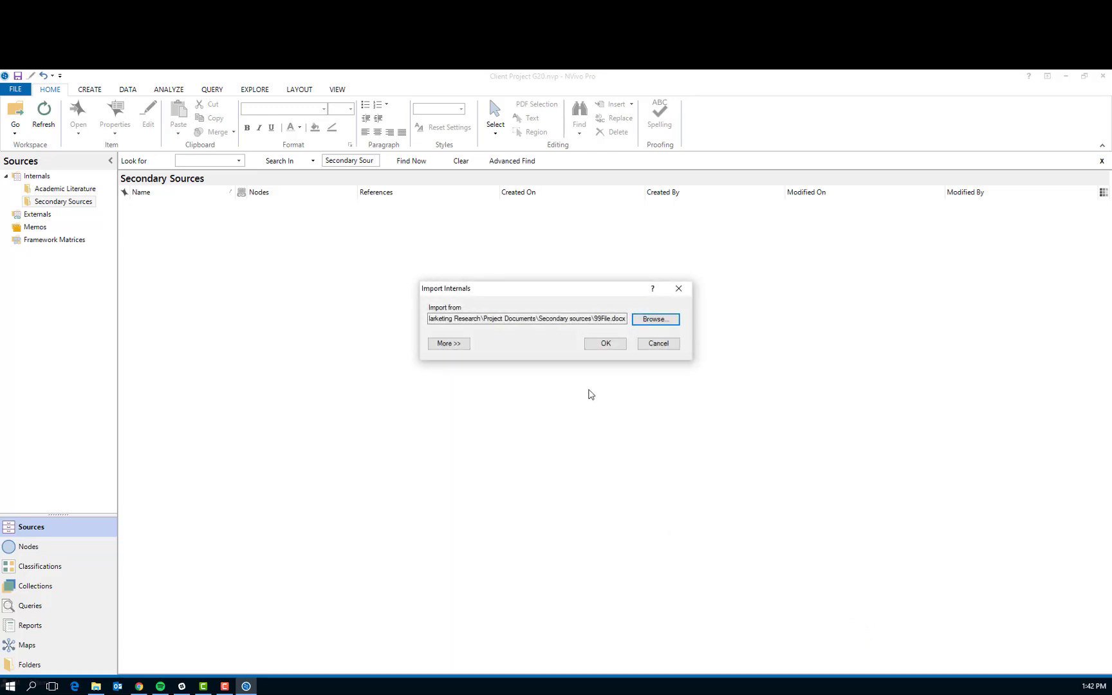
{"action": "left_click", "coordinate": [605, 344]}
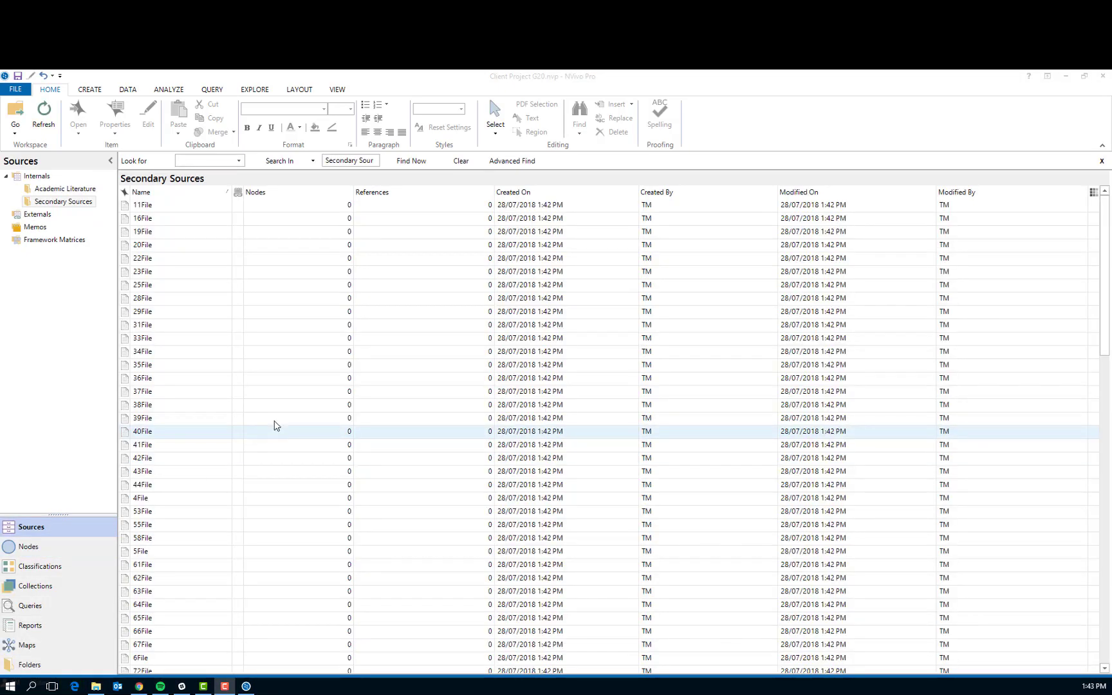
Step: Open 28File, 37File and 29File from Secondary Sources, reading 37File down to the bold word "lovelocks"
{"action": "double_click", "coordinate": [167, 298]}
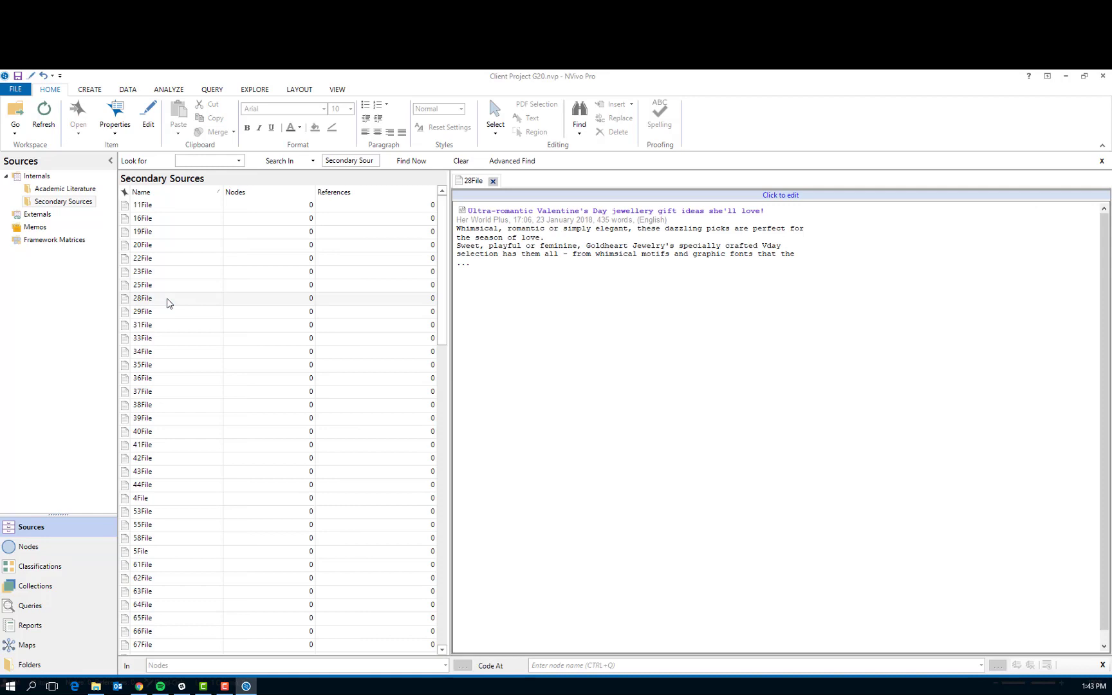
{"action": "double_click", "coordinate": [147, 394]}
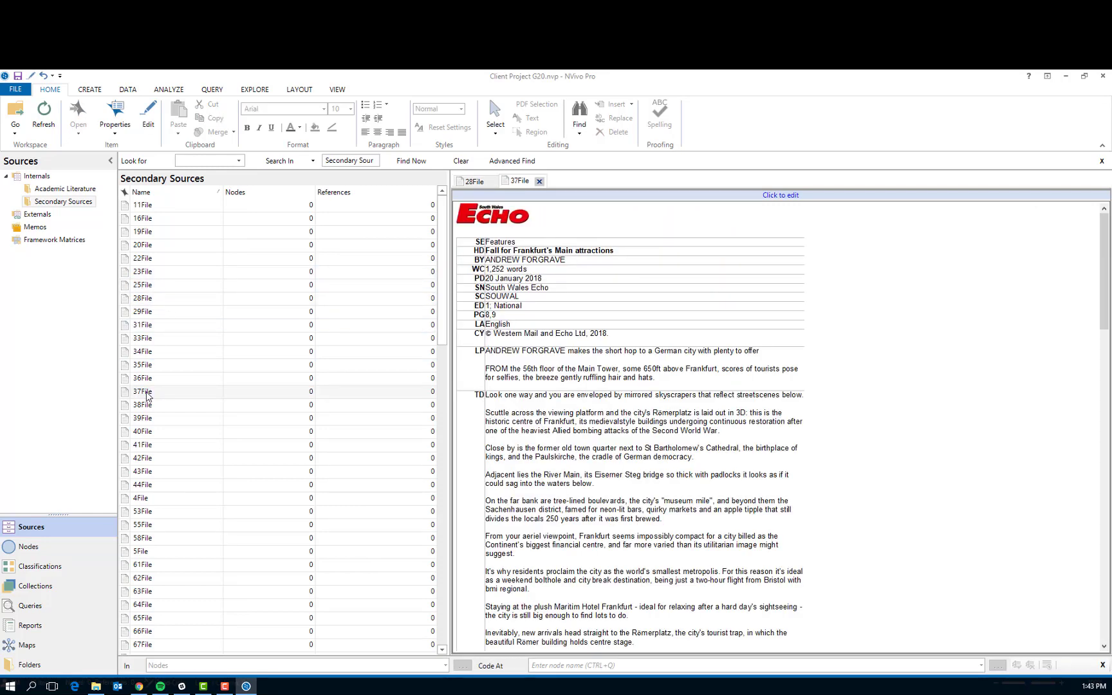
{"action": "scroll", "coordinate": [665, 428], "scroll_direction": "down", "scroll_amount": 8}
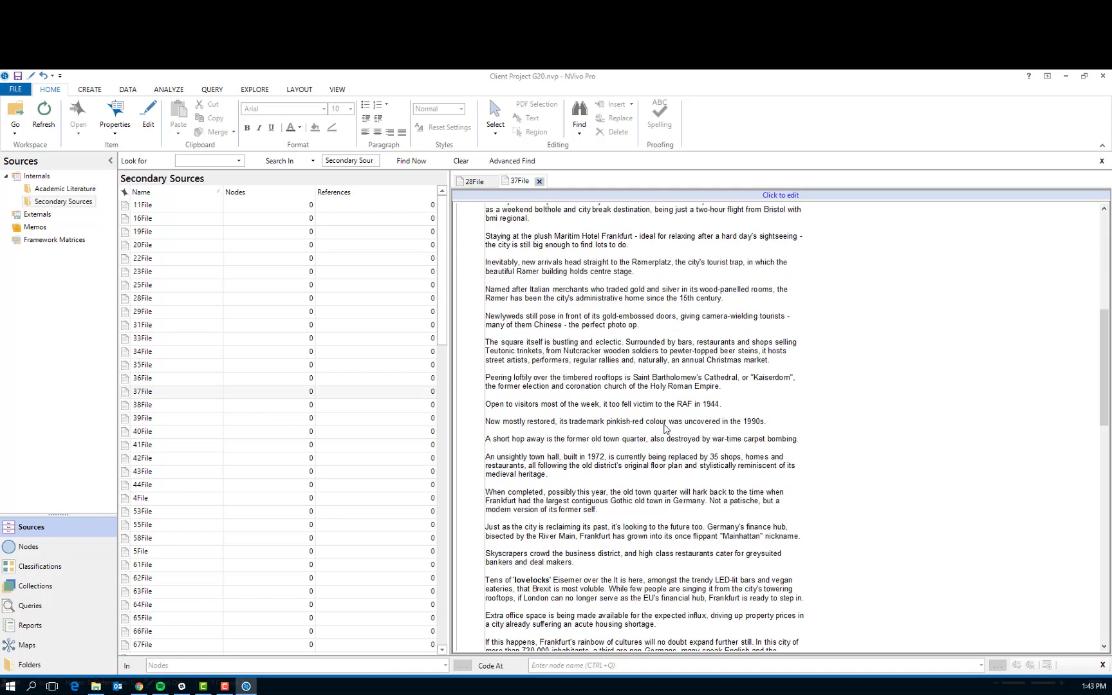
{"action": "scroll", "coordinate": [665, 428], "scroll_direction": "down", "scroll_amount": 5}
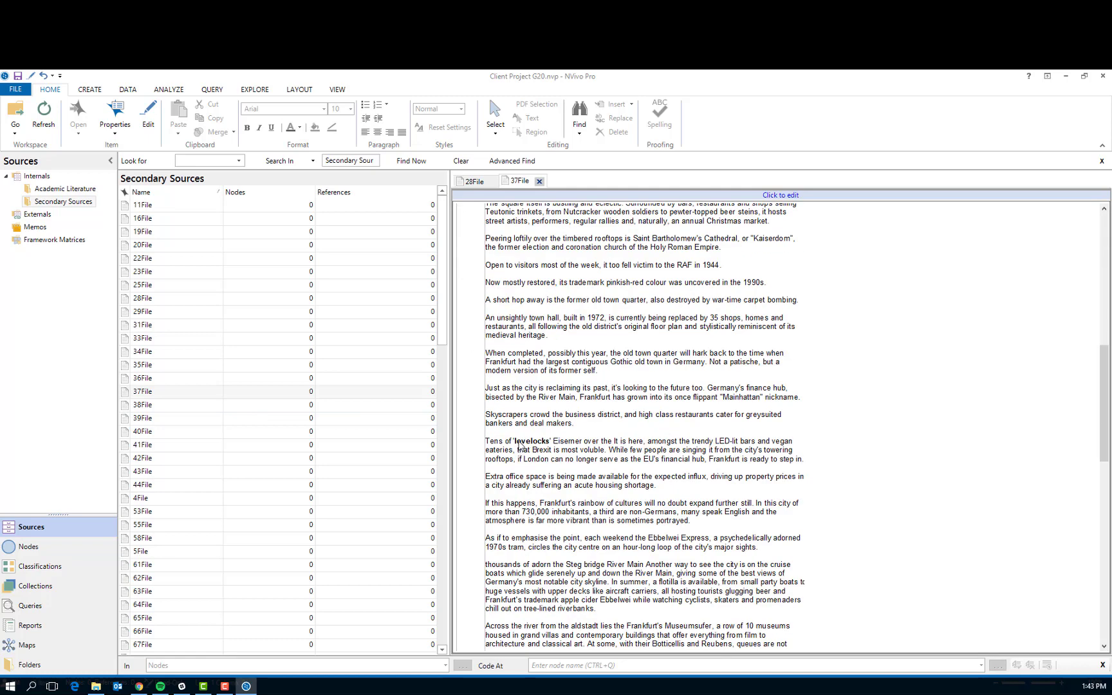
{"action": "left_click_drag", "start_coordinate": [520, 444], "coordinate": [541, 445]}
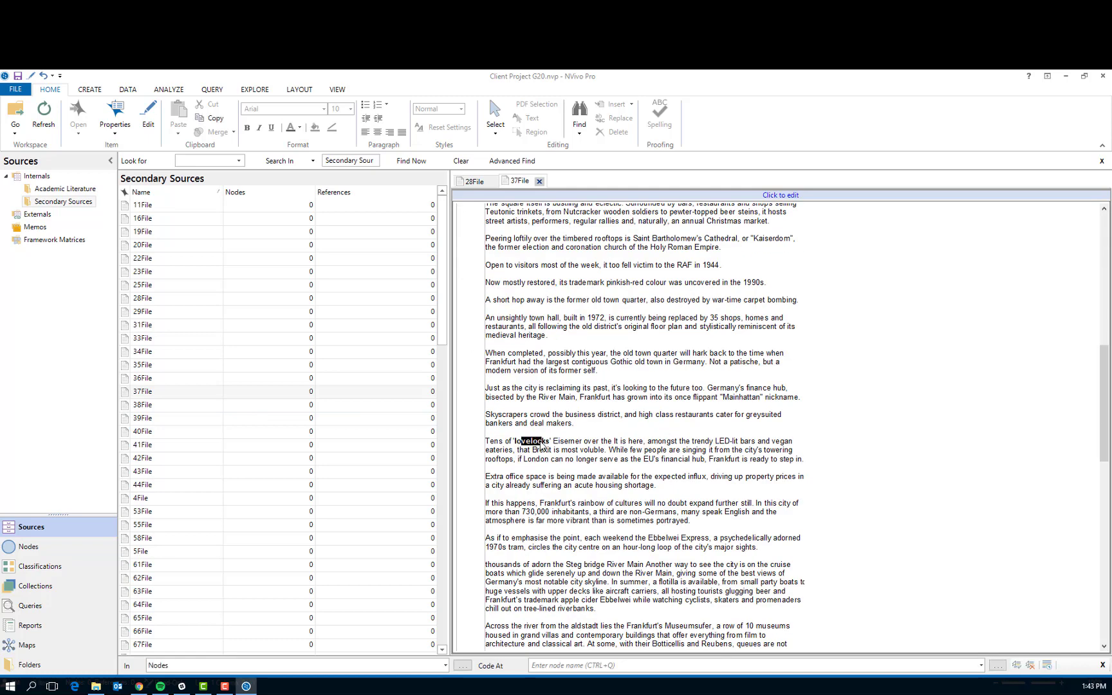
{"action": "left_click", "coordinate": [144, 322]}
{"action": "double_click", "coordinate": [144, 317]}
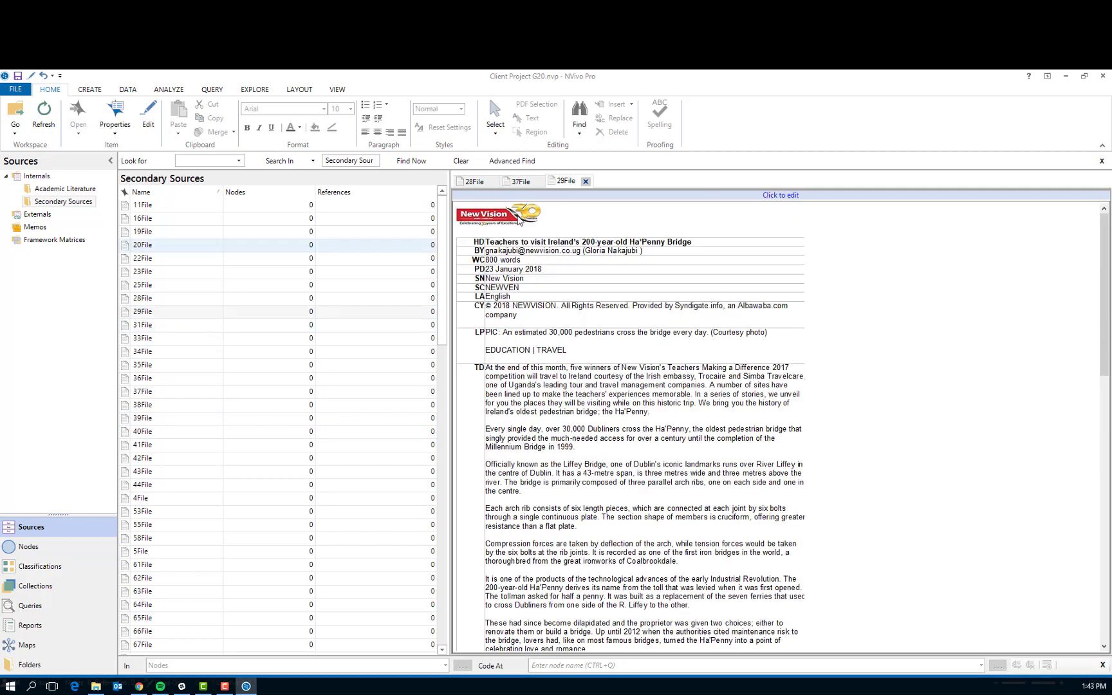
{"action": "left_click", "coordinate": [95, 200]}
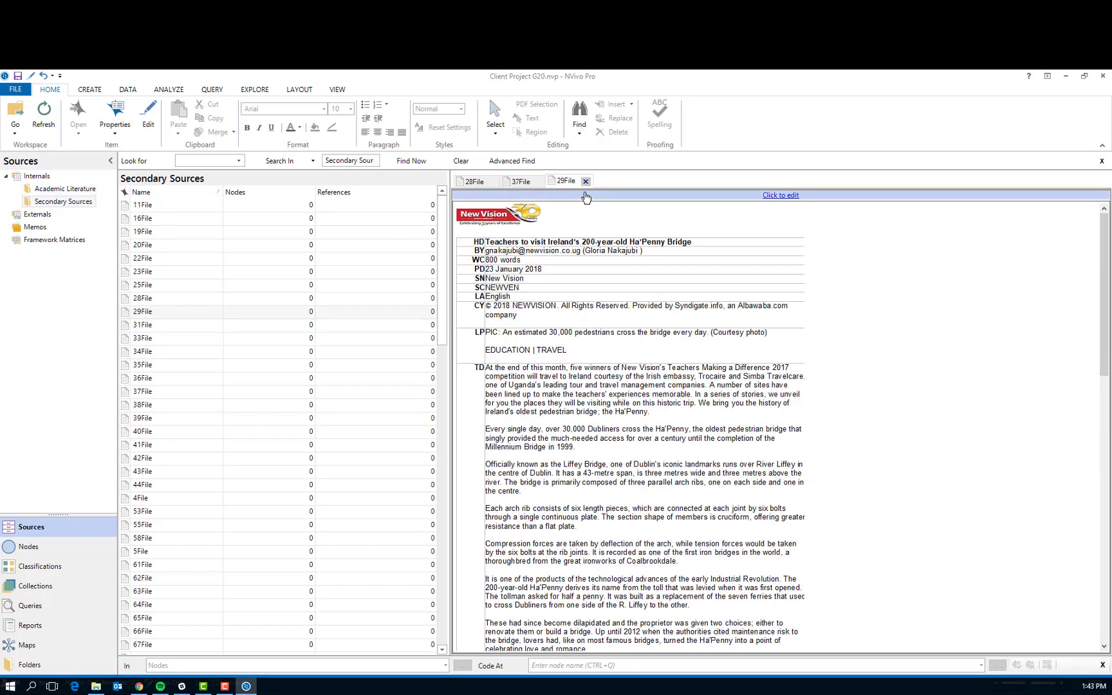
Step: Close the open documents 29File, 37File and 28File
{"action": "left_click", "coordinate": [586, 181]}
{"action": "left_click", "coordinate": [540, 181]}
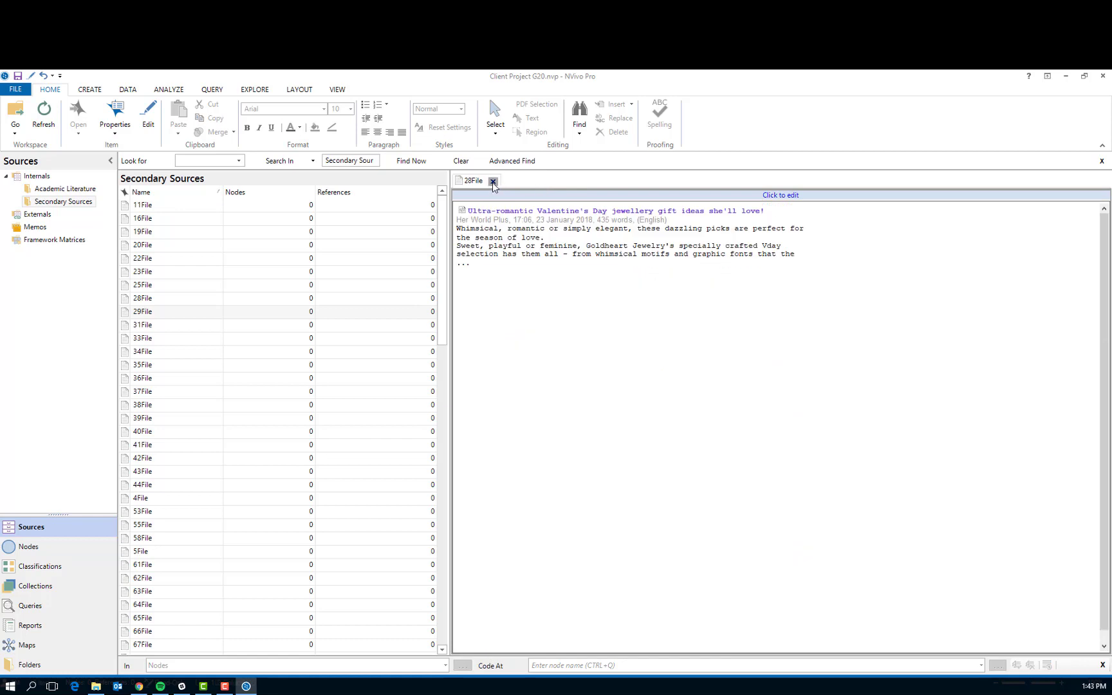
{"action": "left_click", "coordinate": [492, 182]}
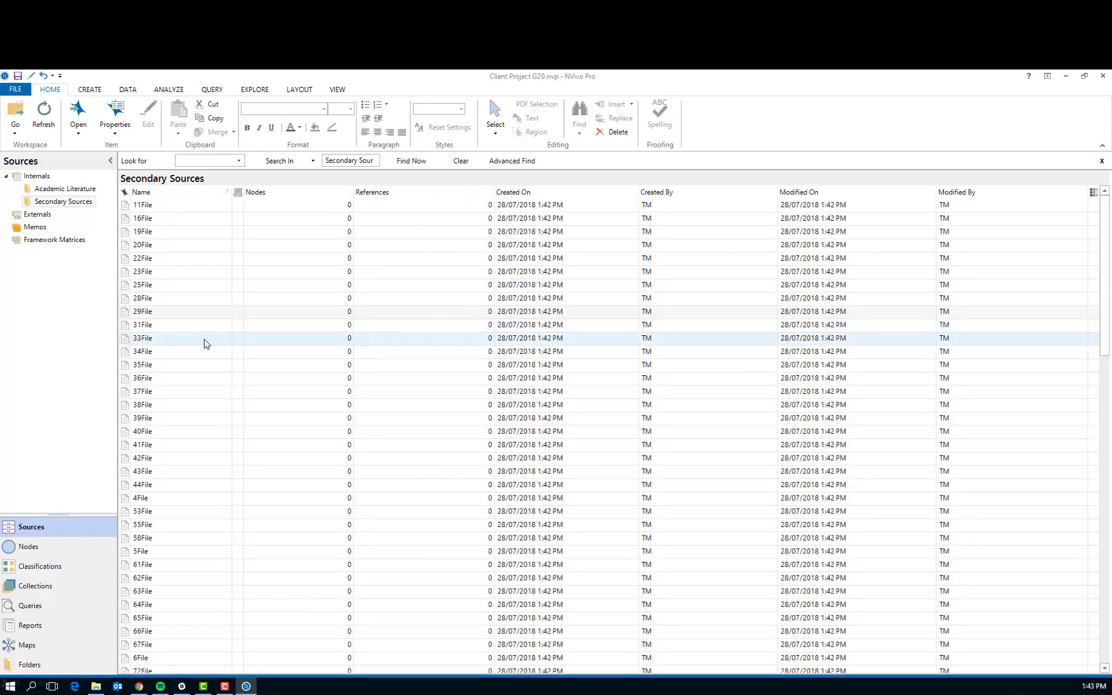